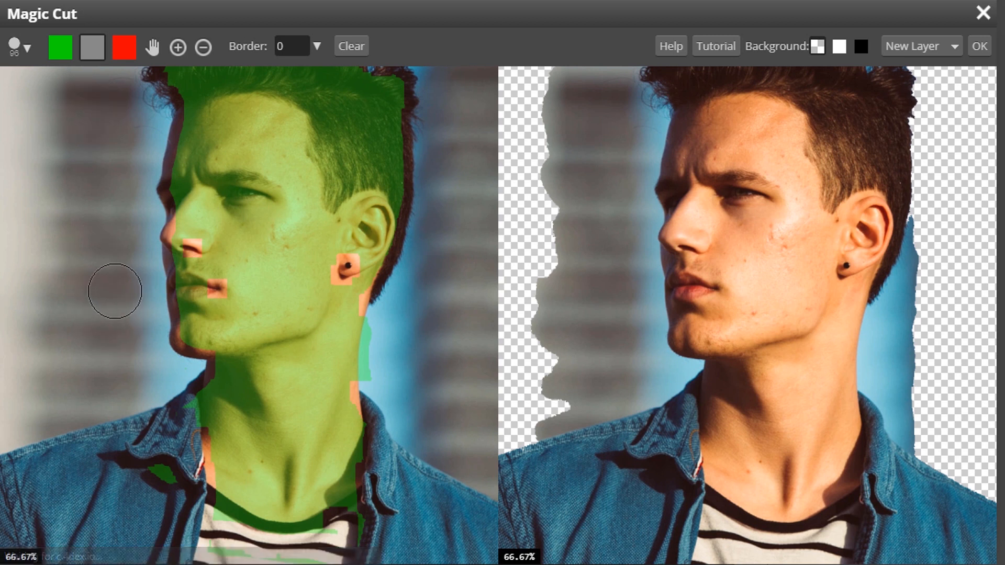
- Mark the backdrop beside the man's face and the gap under his chin as background with the red brush
left_click(124, 47)
left_click(124, 147)
scroll(119, 326, "down", 5)
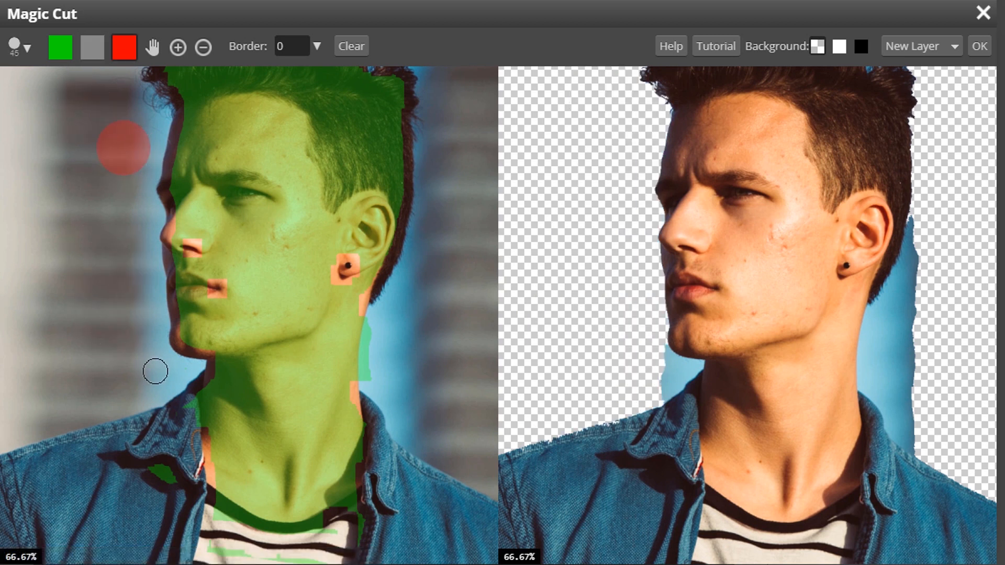
left_click(169, 371)
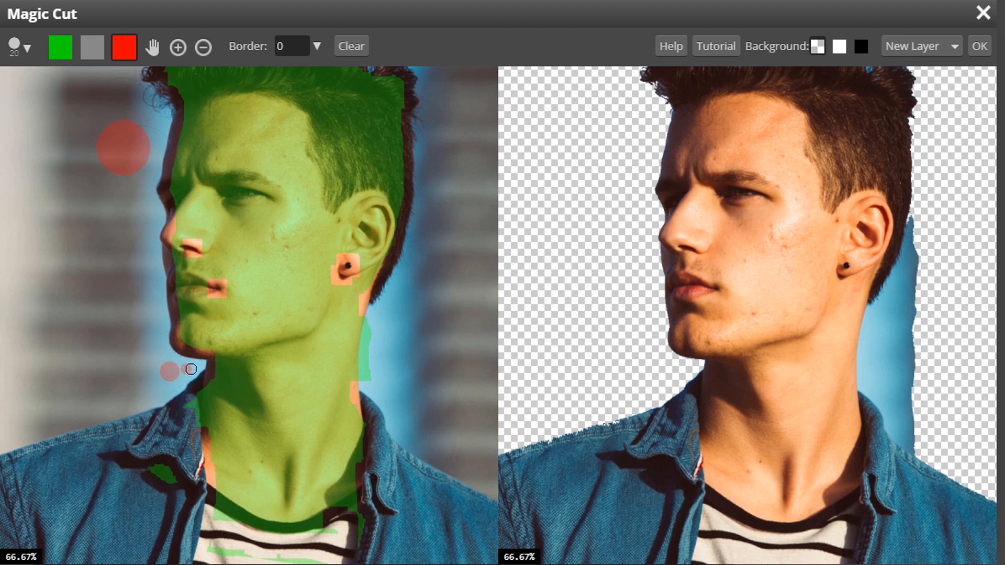
- Mark the blue area behind the neck as background in red and the nape edge as undecided in gray
left_click(381, 360)
left_click(435, 339)
left_click(409, 313)
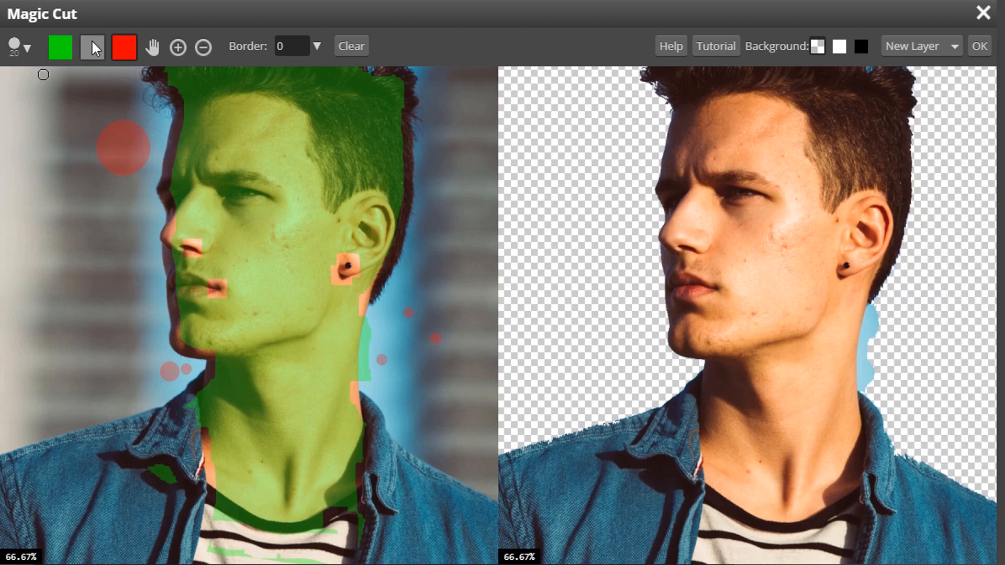
left_click(96, 49)
left_click_drag(366, 321, 366, 377)
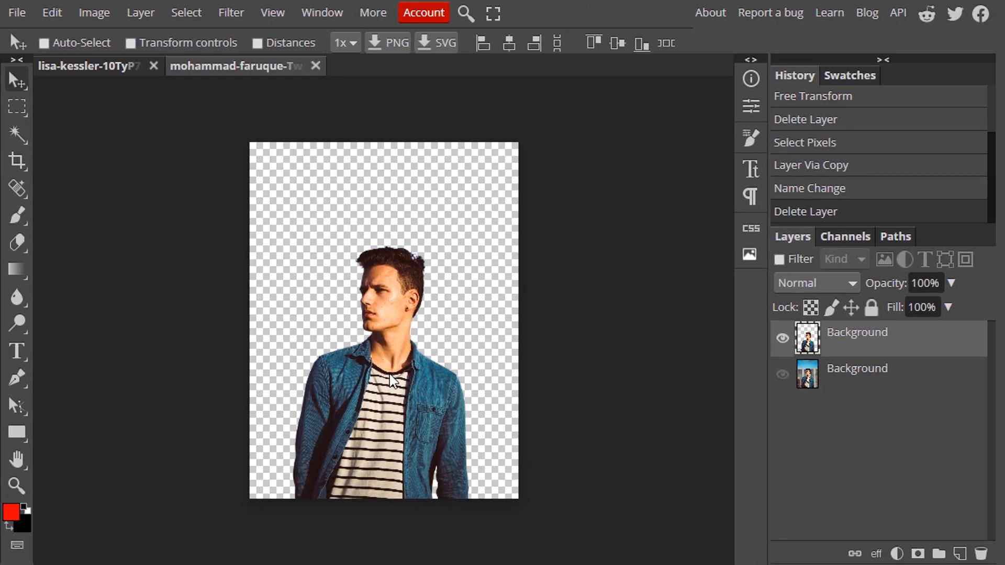
- Place the cut-out man in the jungle photo document and scale him to about 64%, centred along its lower edge
left_click_drag(389, 374, 403, 276)
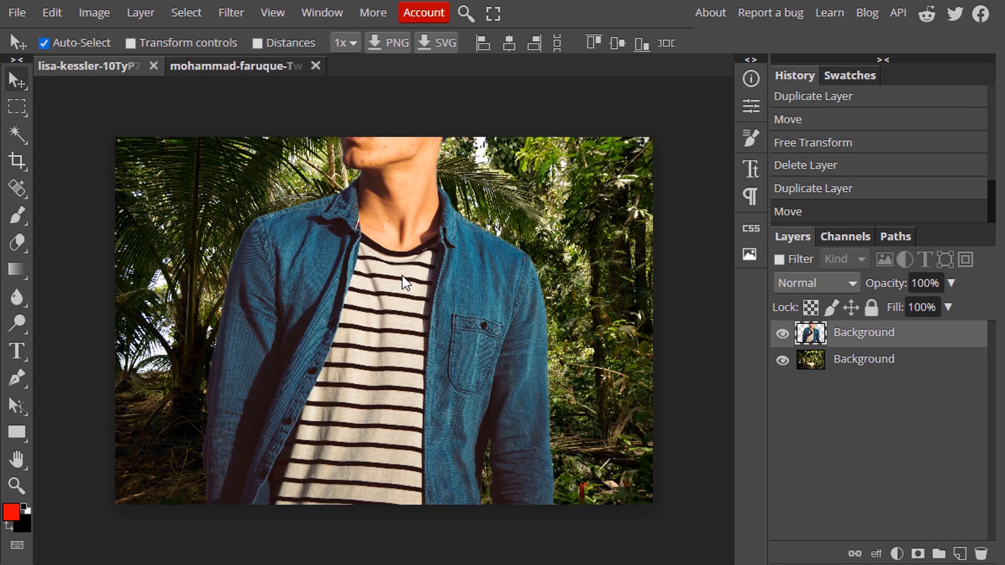
key("ctrl+alt+t")
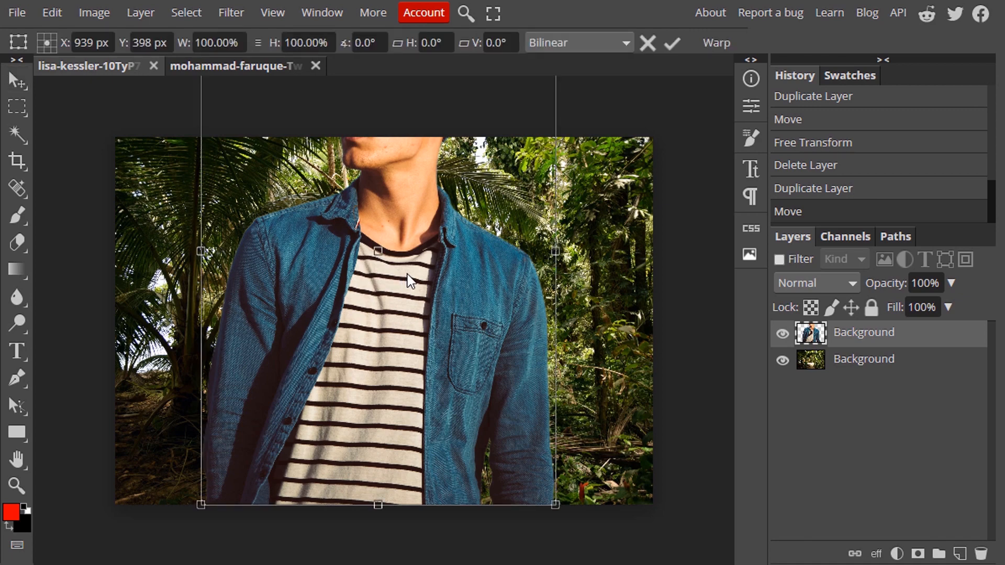
scroll(407, 272, "up", 1)
scroll(407, 273, "down", 5)
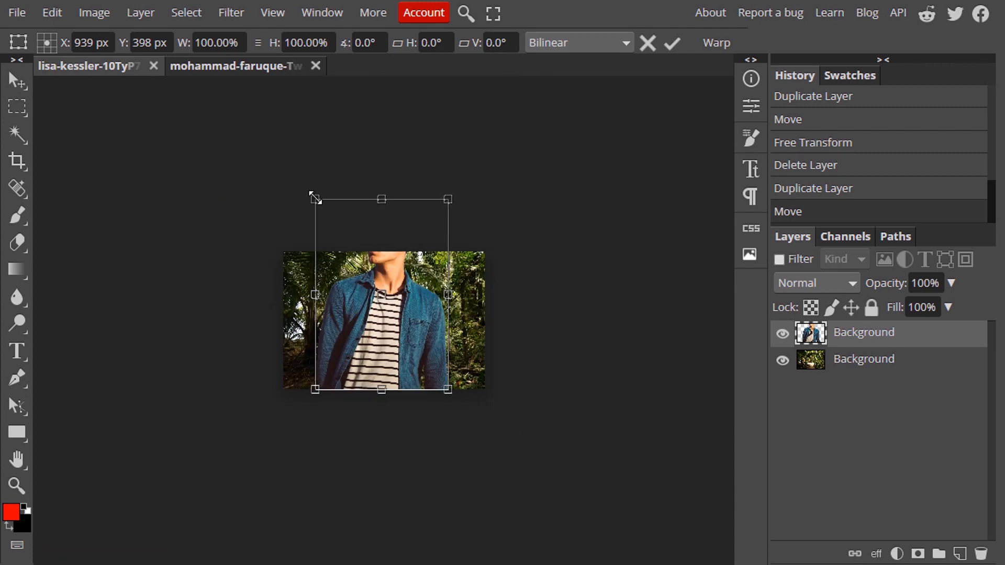
left_click_drag(314, 197, 364, 267)
left_click_drag(414, 348, 393, 343)
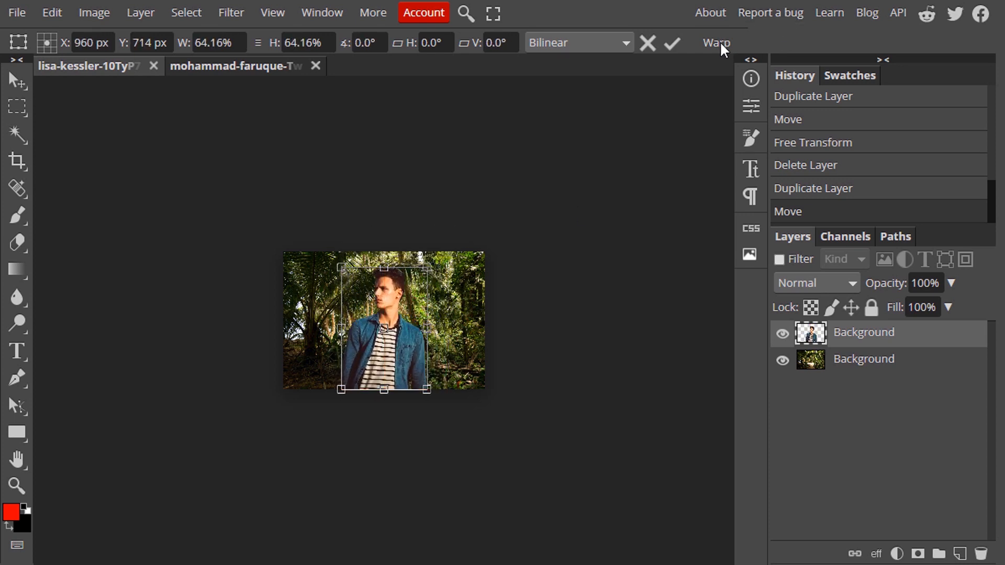
left_click(673, 44)
- Enlarge the man slightly more with Free Transform, extending his upper corner outward
key("ctrl+0")
key("alt+ctrl+t")
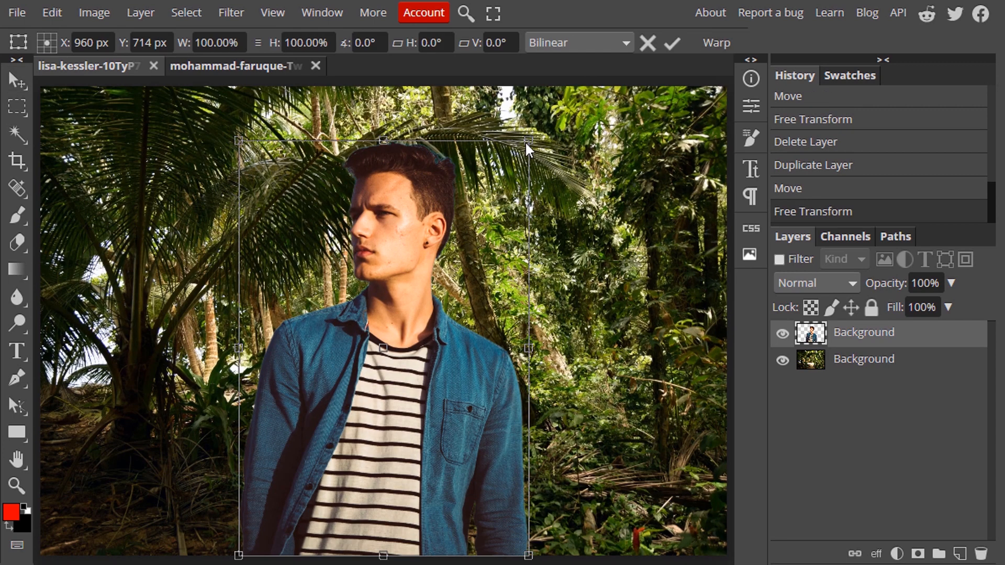
left_click_drag(525, 141, 544, 118)
left_click(670, 44)
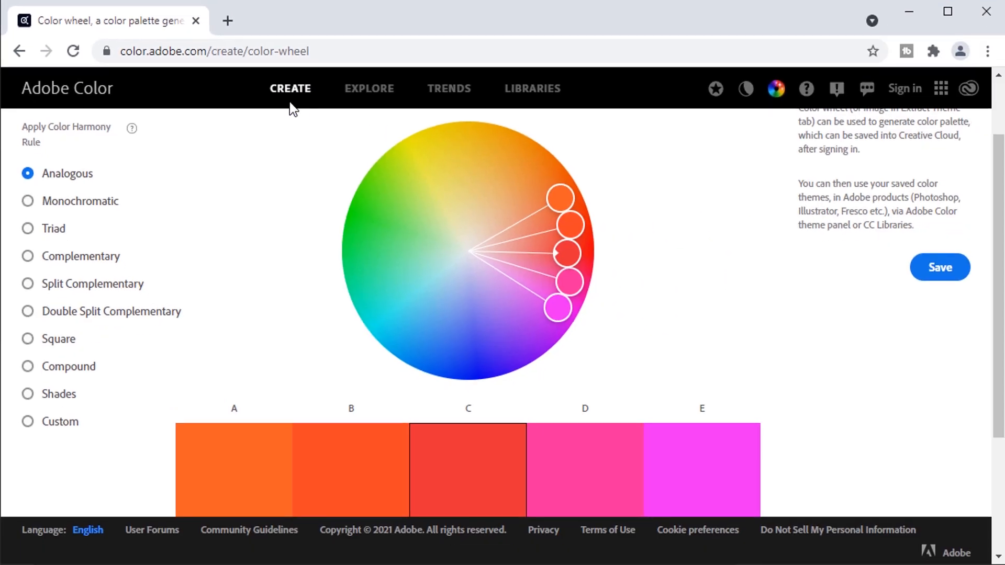
- Switch to Adobe Color in the browser and load the jungle photo into Extract Gradient
scroll(220, 149, "up", 2)
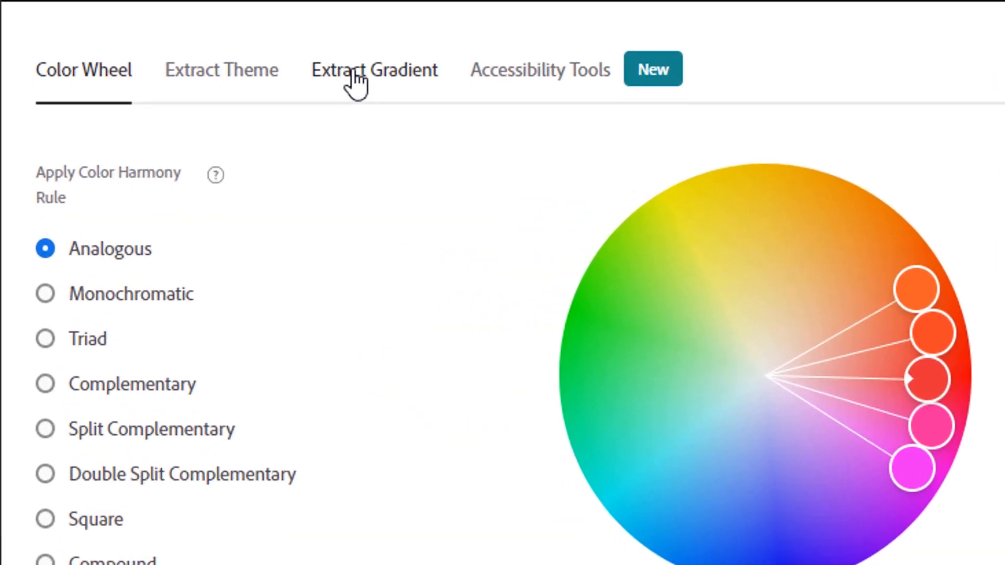
left_click(355, 79)
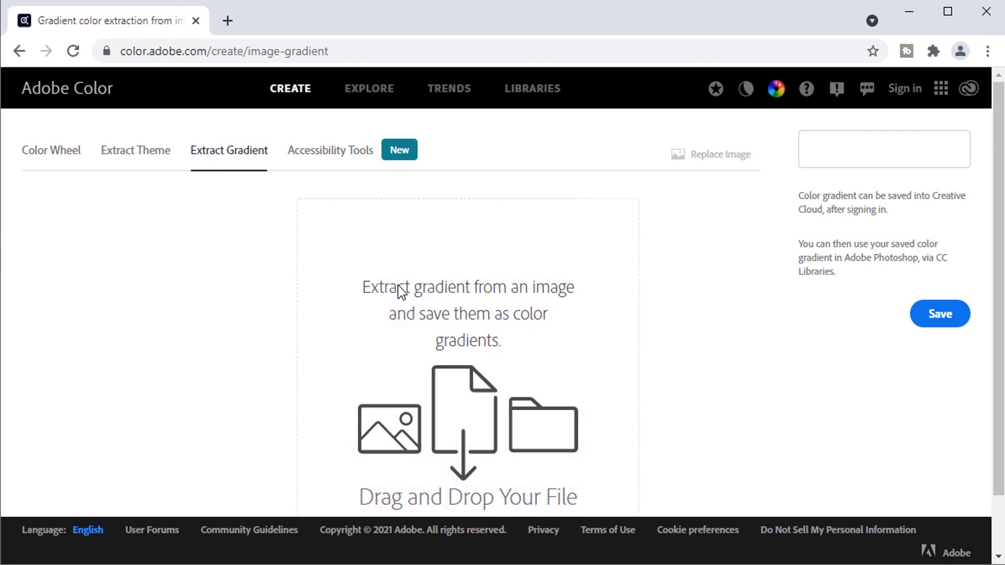
left_click(398, 284)
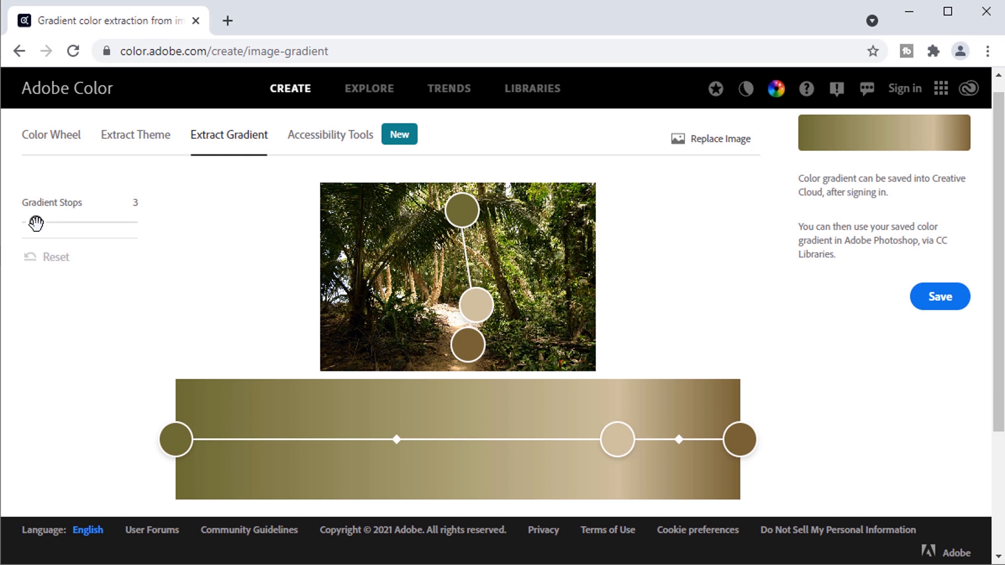
- Raise the extracted gradient to 5 stops and copy the first colour's hex code, #6B7135
left_click(35, 223)
left_click_drag(37, 225, 52, 223)
scroll(696, 277, "down", 3)
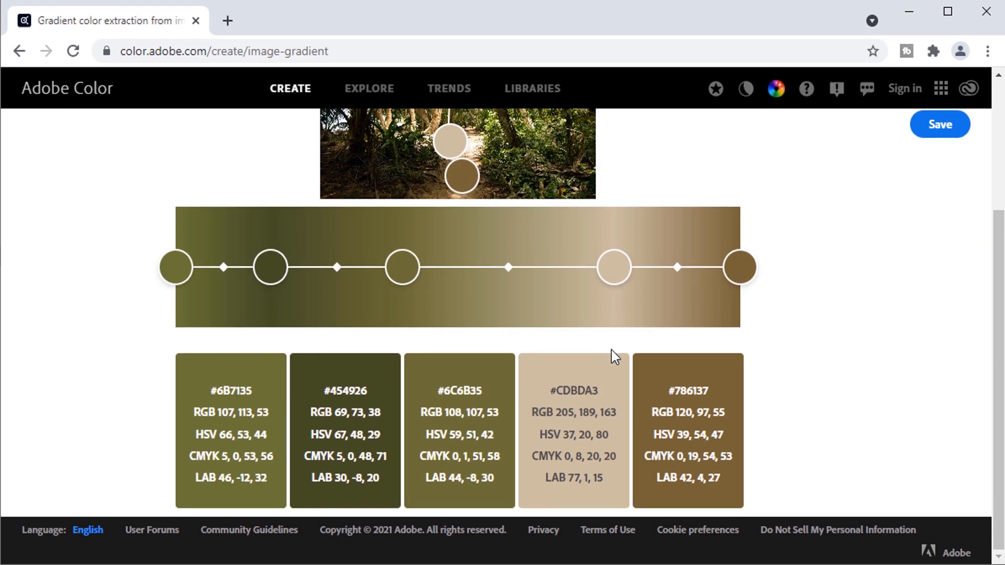
mouse_move(244, 423)
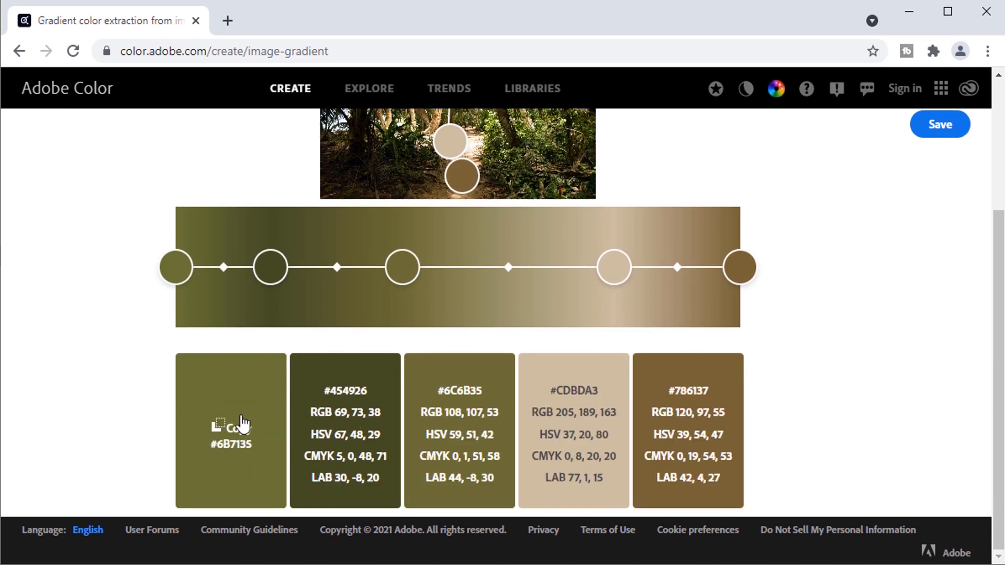
mouse_move(443, 380)
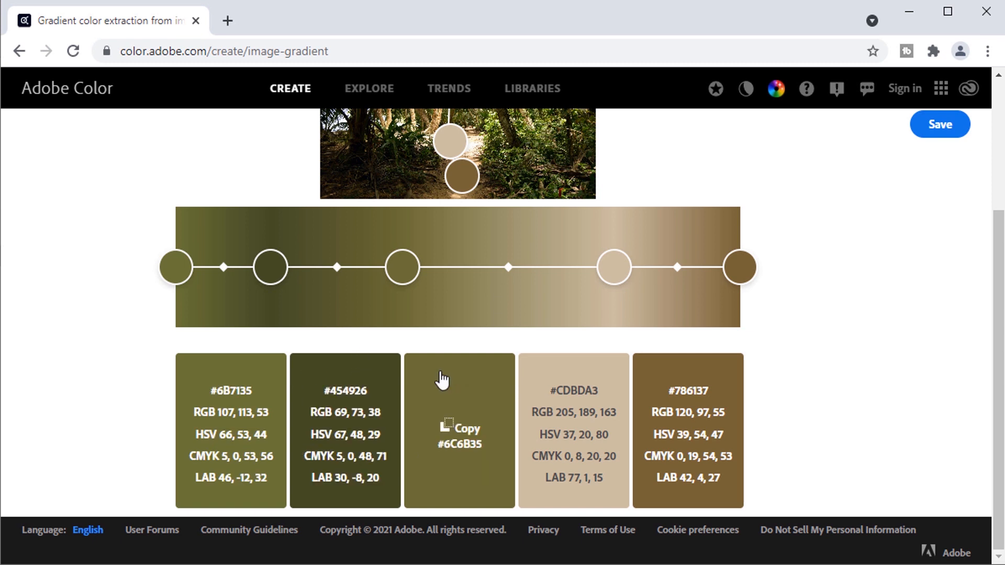
left_click(235, 435)
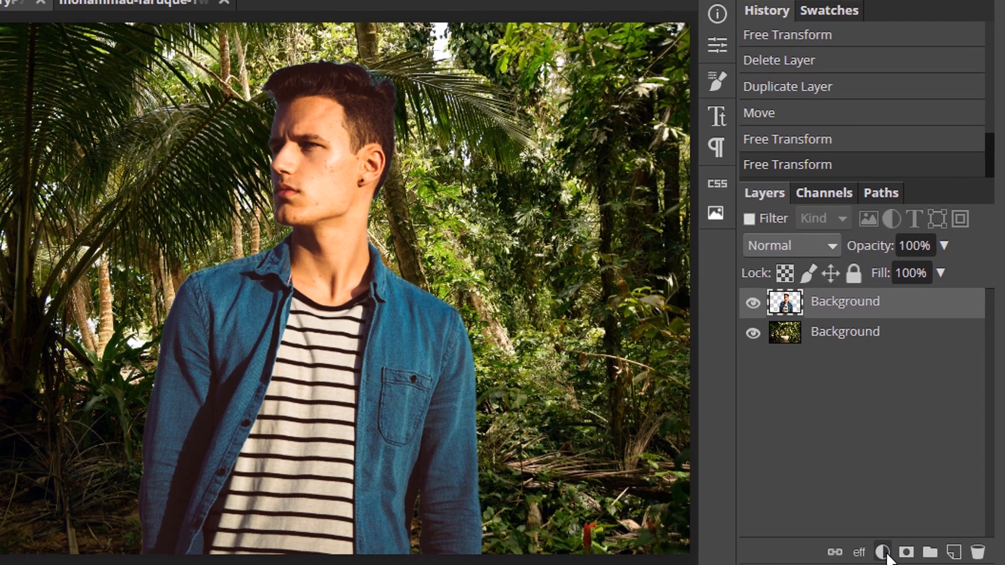
- Switch to Photopea, add a Gradient Map adjustment layer above the man and open its gradient for editing
left_click(896, 554)
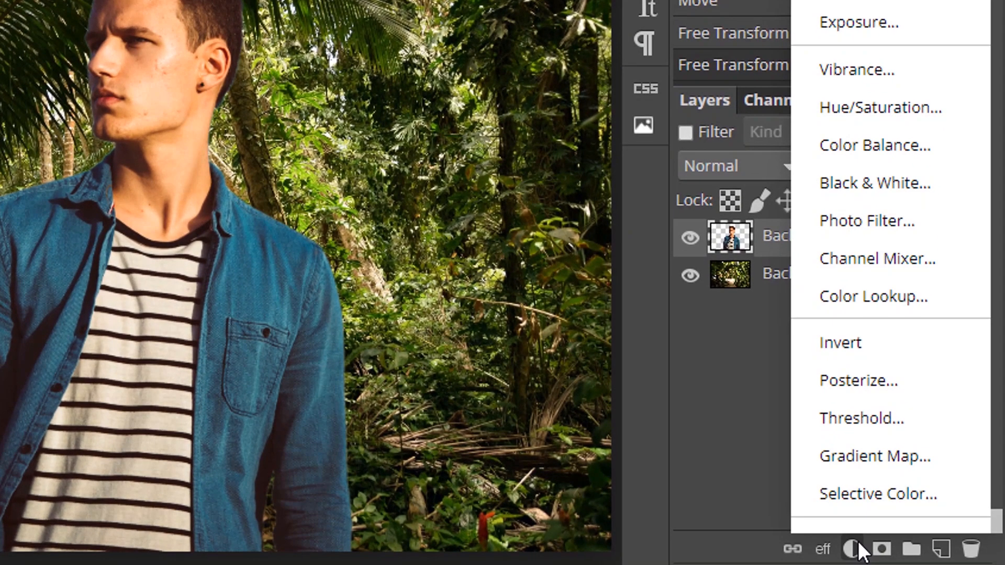
left_click(862, 456)
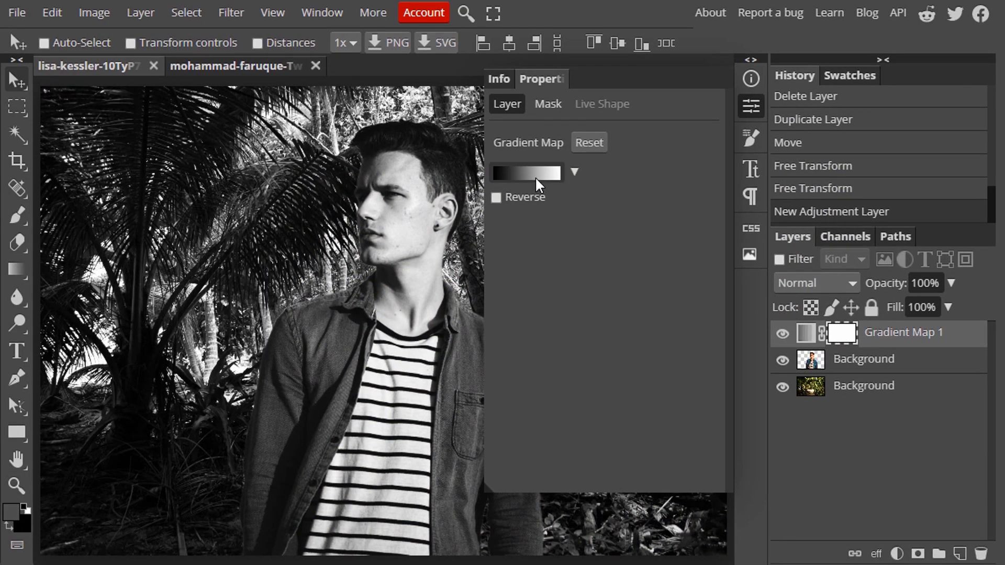
left_click(533, 170)
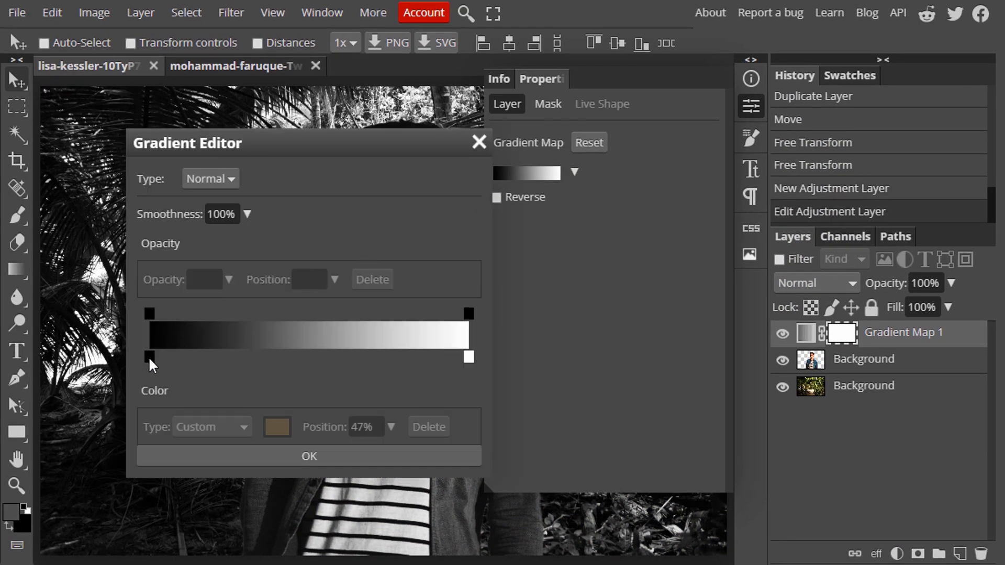
- Set the colour of the gradient's black starting stop to #6B7135
left_click(149, 357)
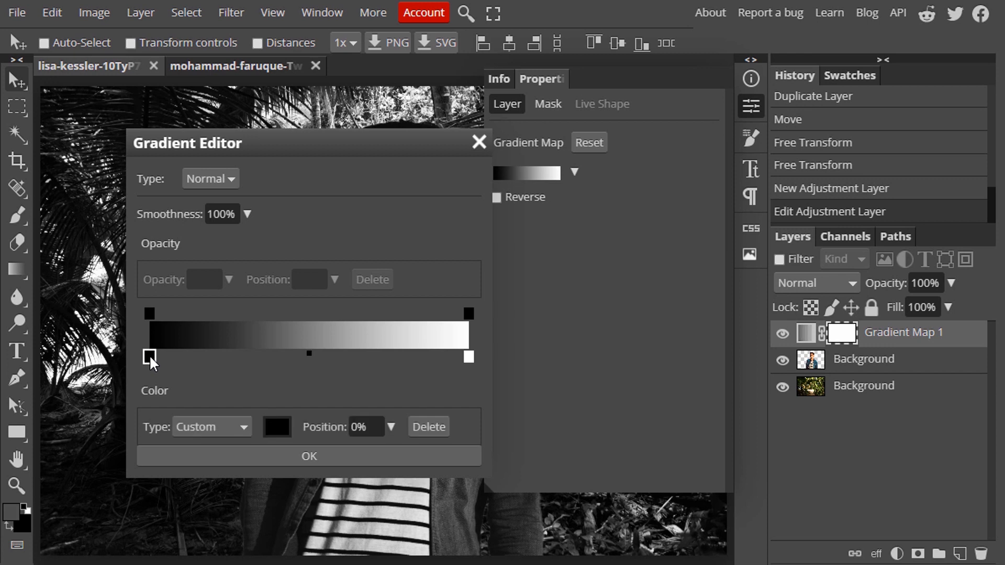
left_click(275, 426)
left_click_drag(446, 322, 369, 323)
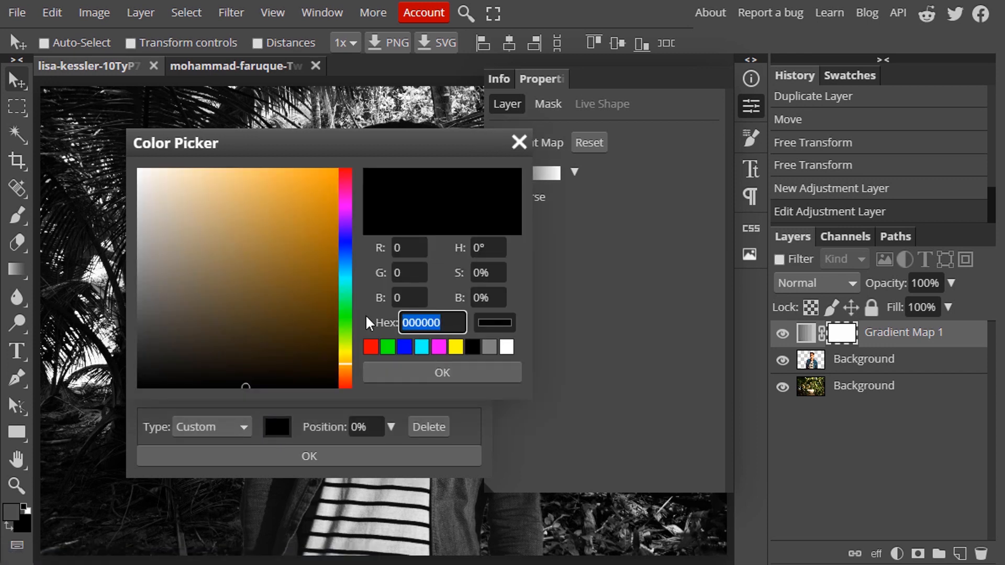
type("#6B7135")
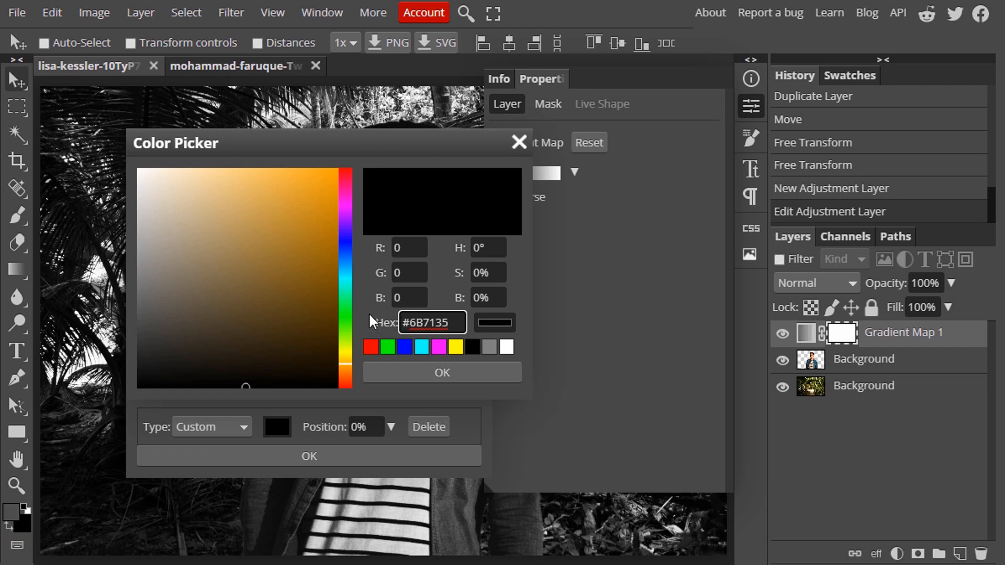
key("Return")
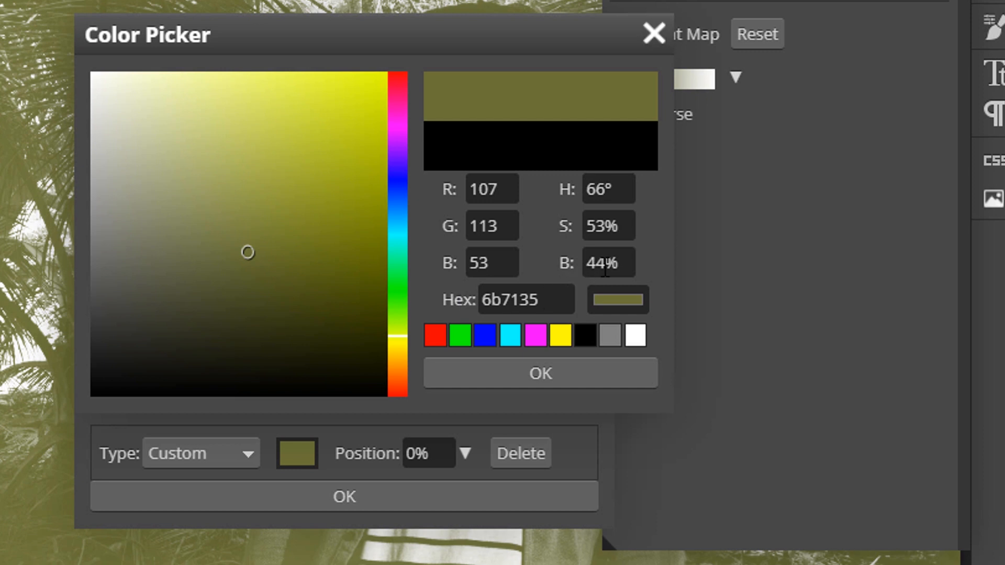
- Use the olive colour's brightness value as its stop position, setting it to 44%
left_click_drag(607, 263, 565, 264)
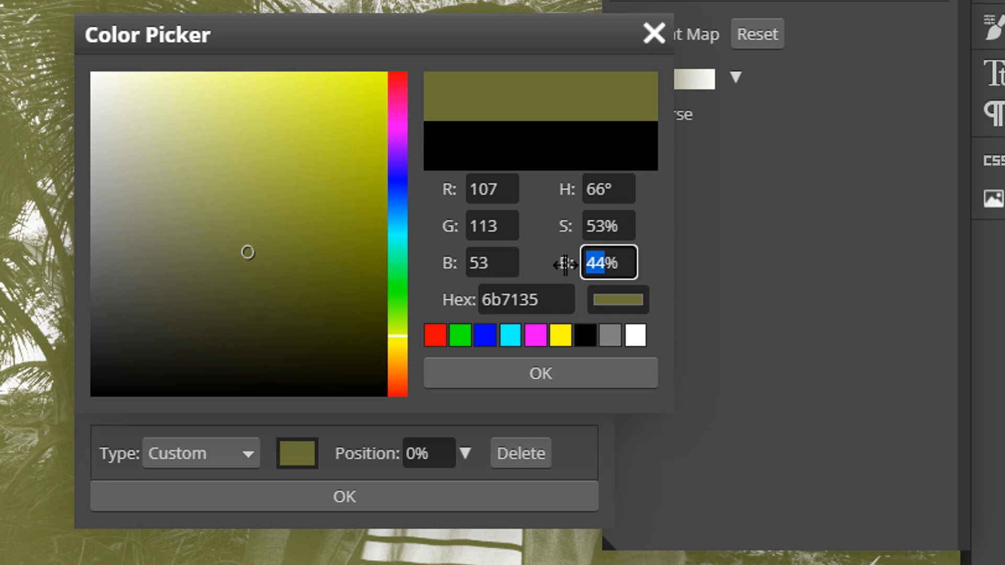
left_click(526, 368)
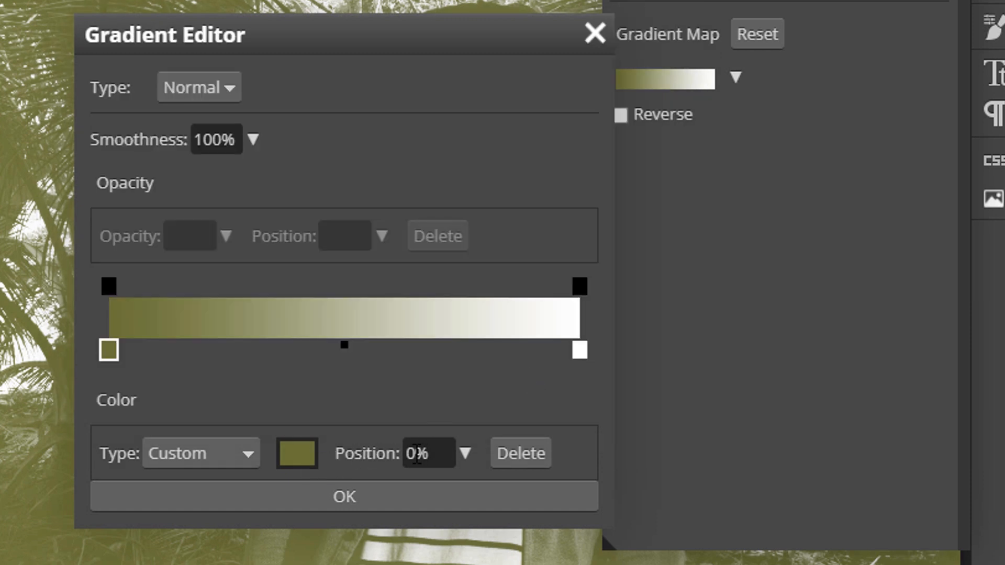
left_click_drag(417, 453, 393, 454)
type("44")
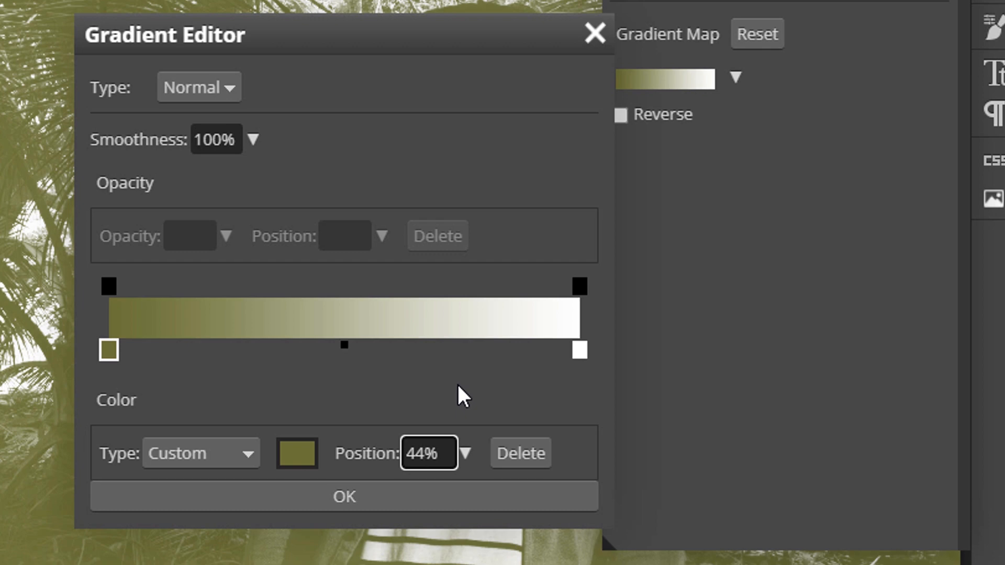
key("Return")
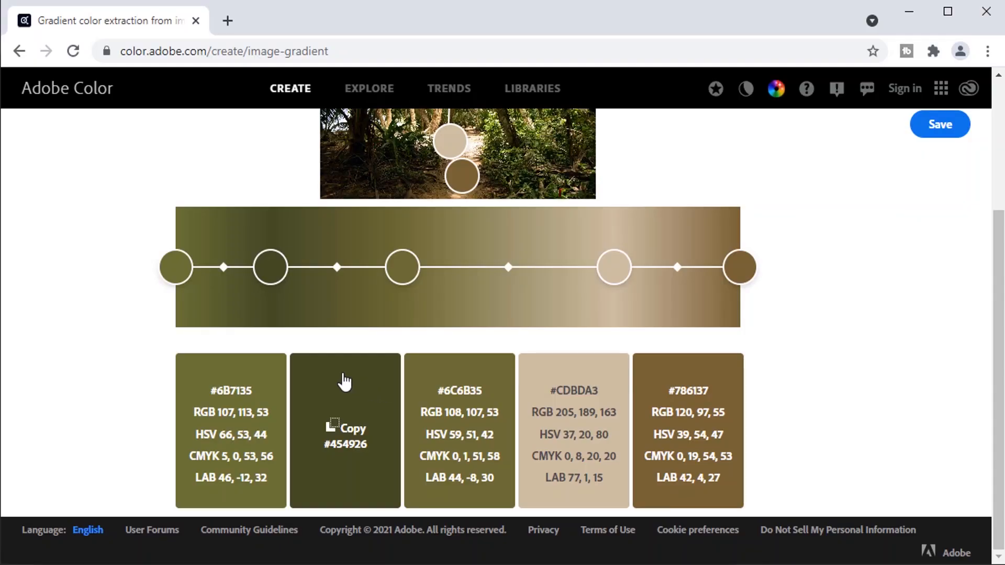
- Copy #454926 from Adobe Color and apply it as the colour of the gradient's white end stop
left_click(357, 435)
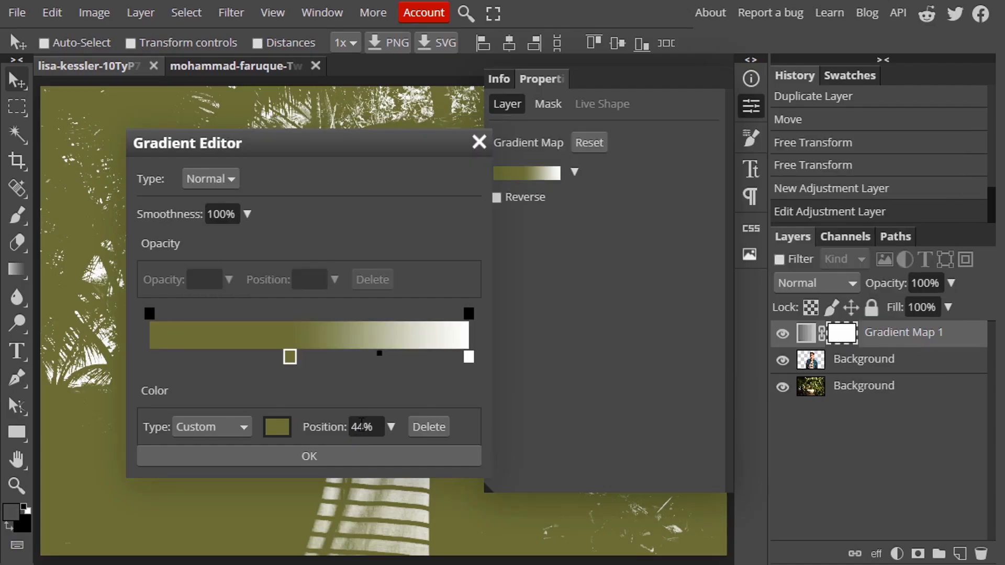
left_click(468, 357)
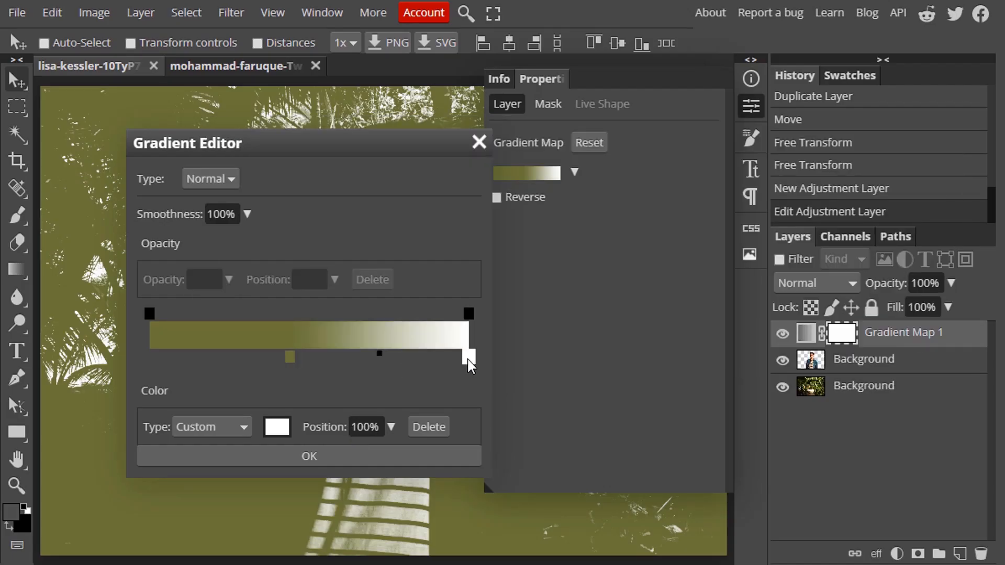
left_click(286, 433)
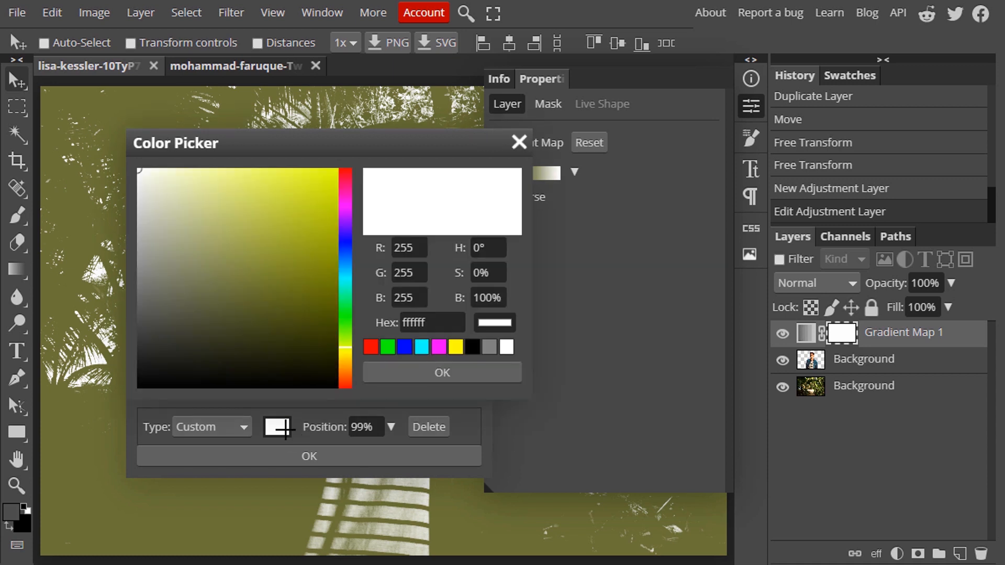
left_click_drag(440, 324, 356, 325)
key("ctrl+v")
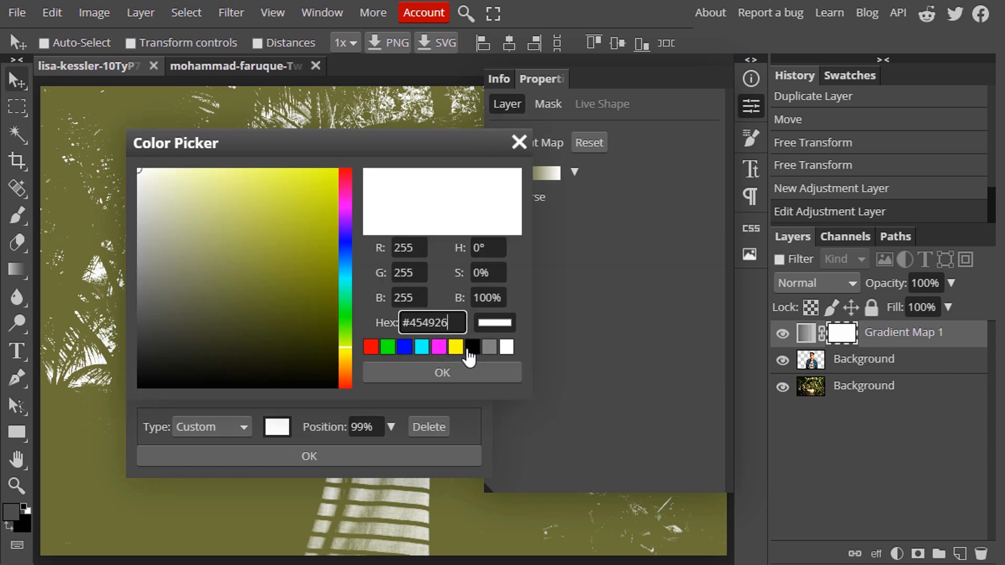
key("Return")
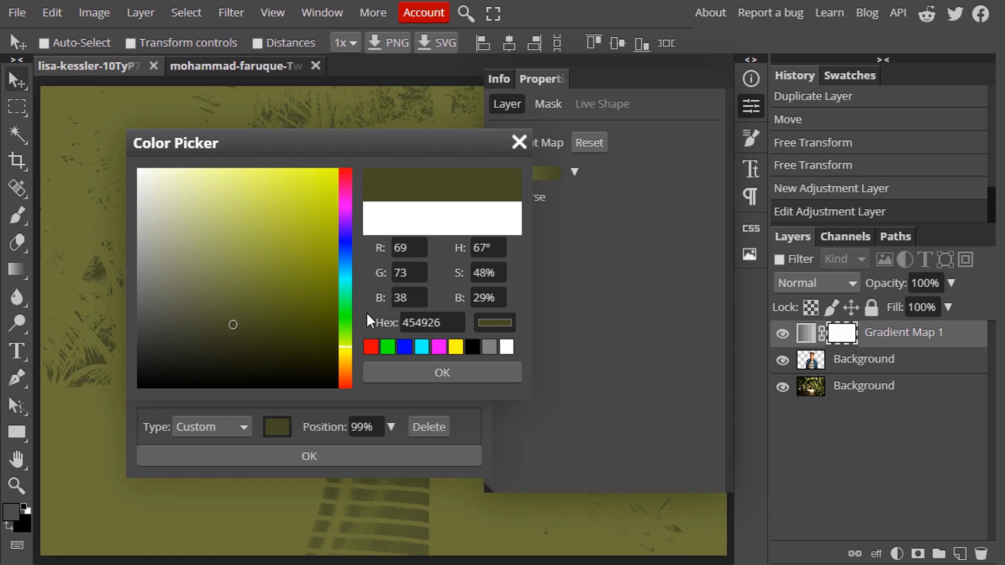
- Use the dark green colour's brightness value as its gradient stop position, setting it to 29%
double_click(487, 302)
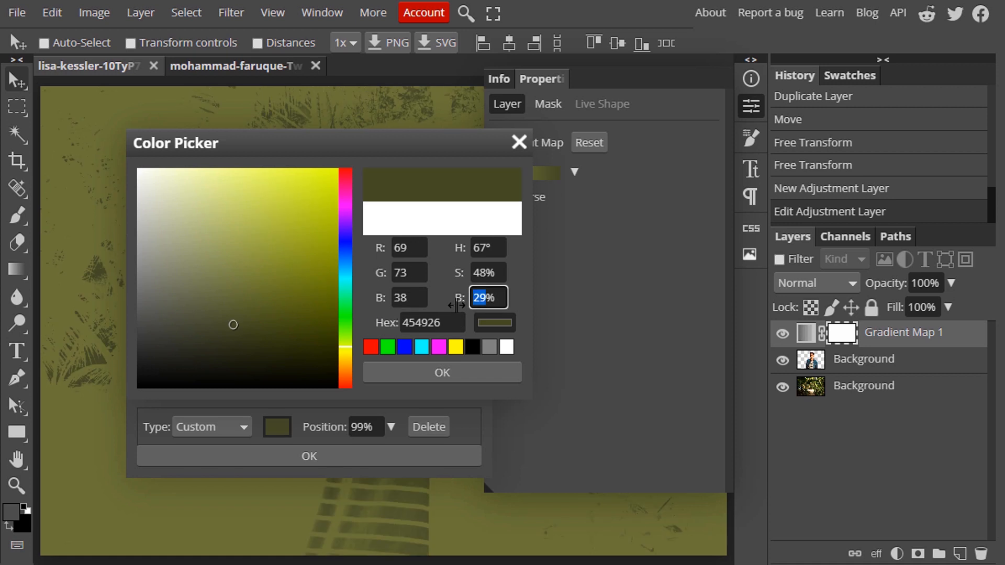
left_click(435, 368)
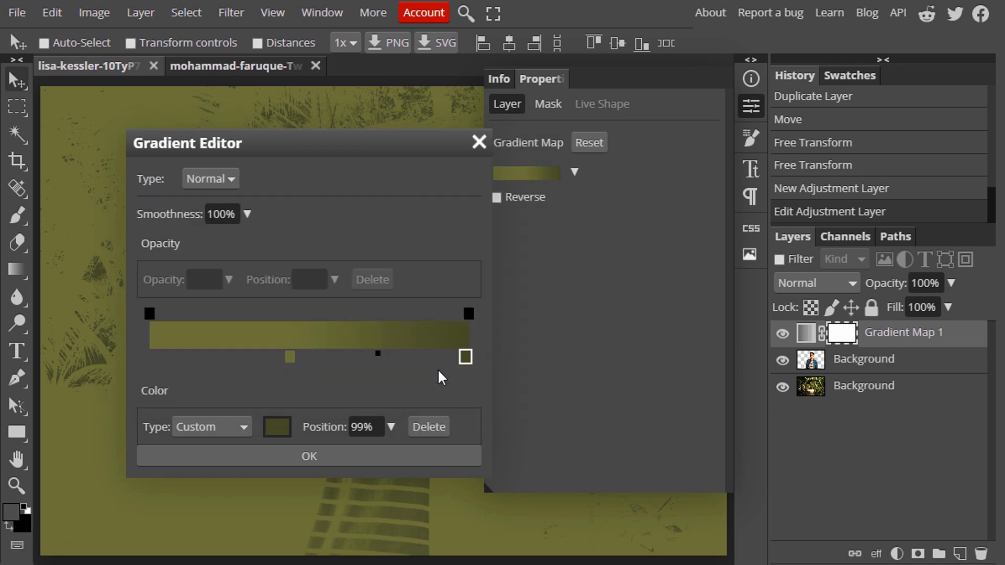
double_click(361, 421)
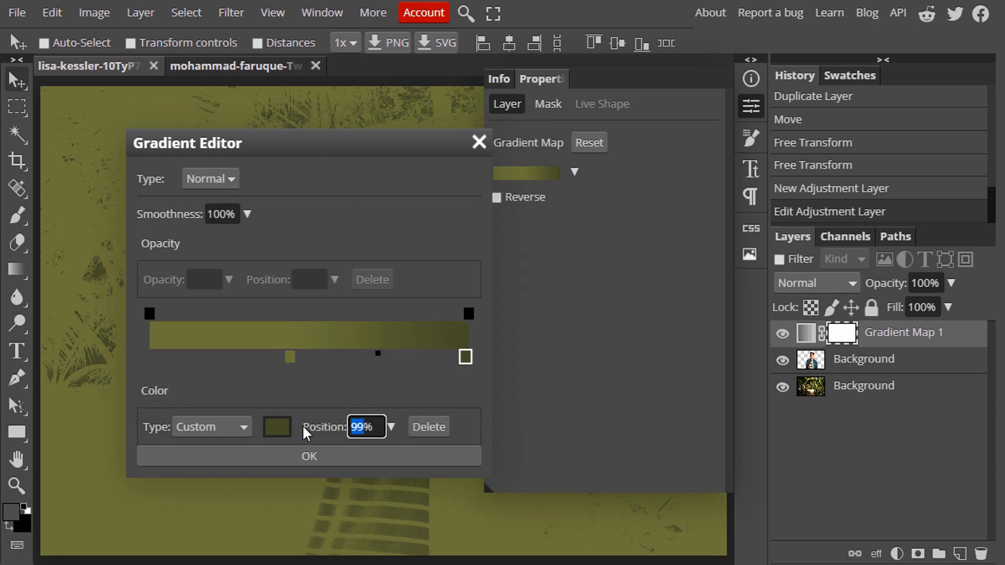
type("29")
key("Return")
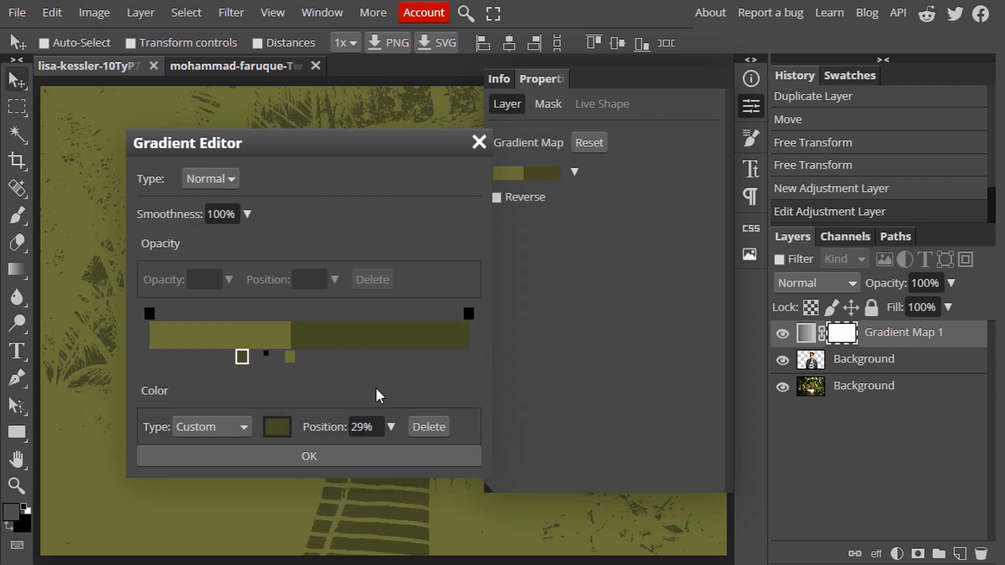
- Copy #6C6B35 from Adobe Color and apply it to a new colour stop added to the Photopea gradient
key("alt+Tab")
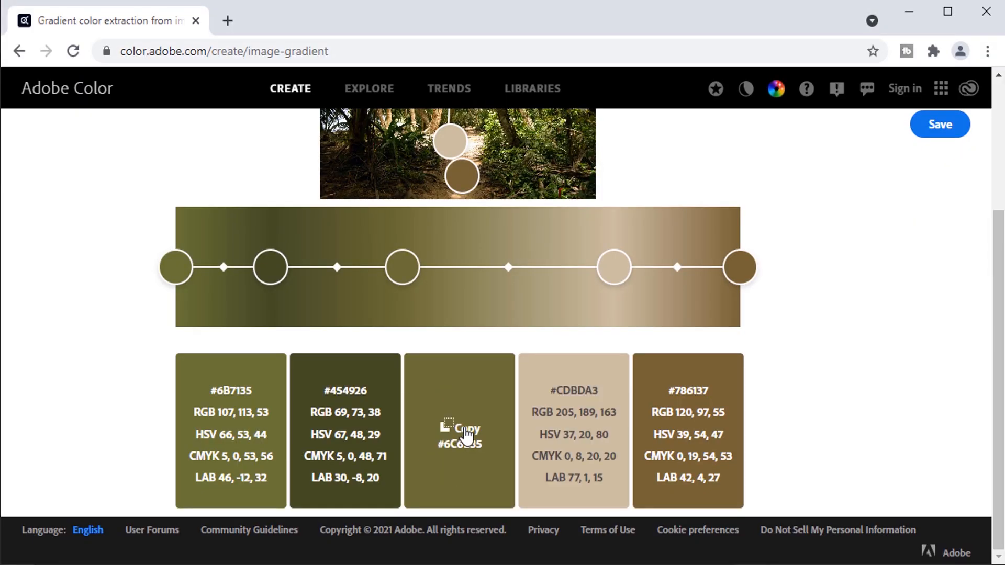
left_click(466, 433)
key("alt+Tab")
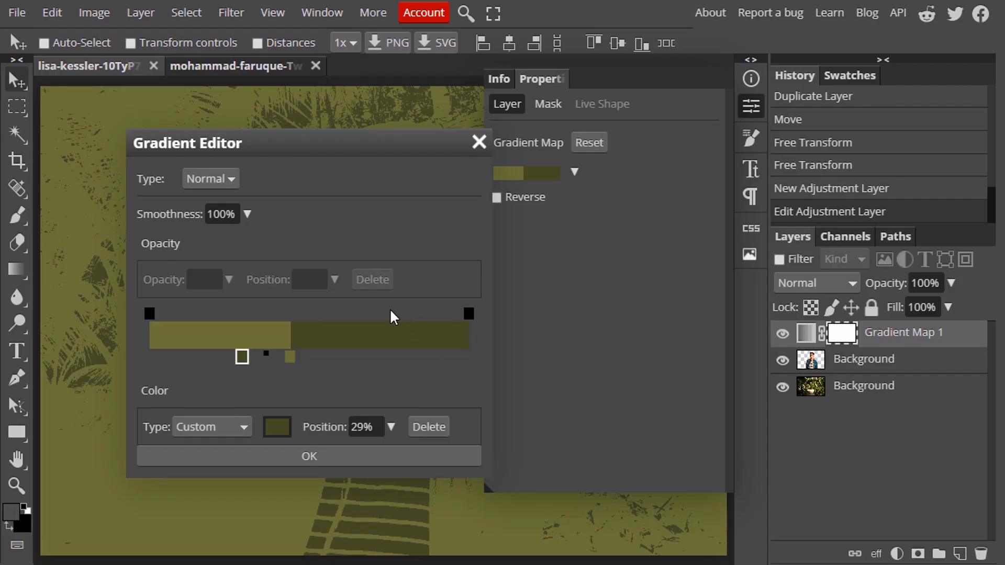
left_click(368, 356)
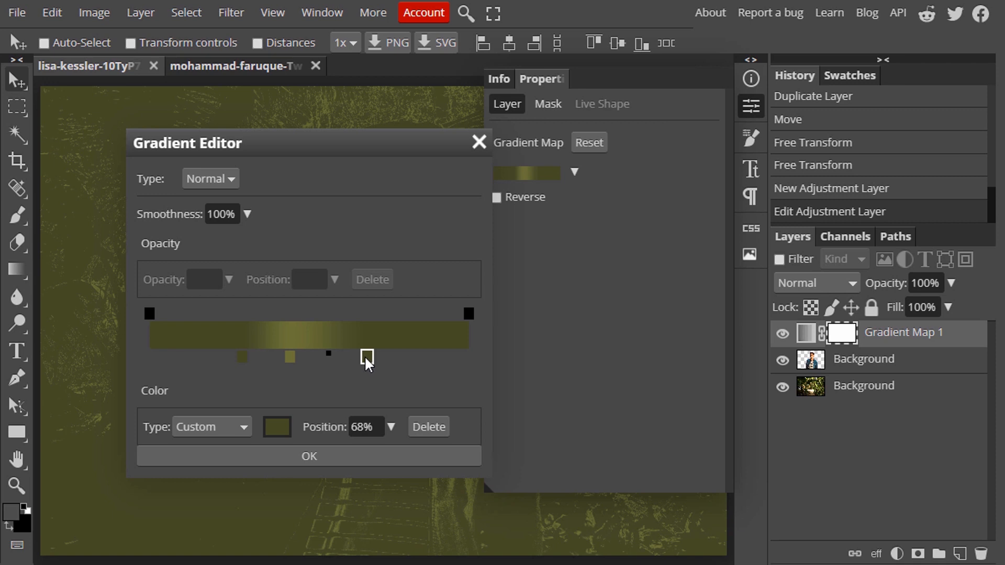
left_click(276, 440)
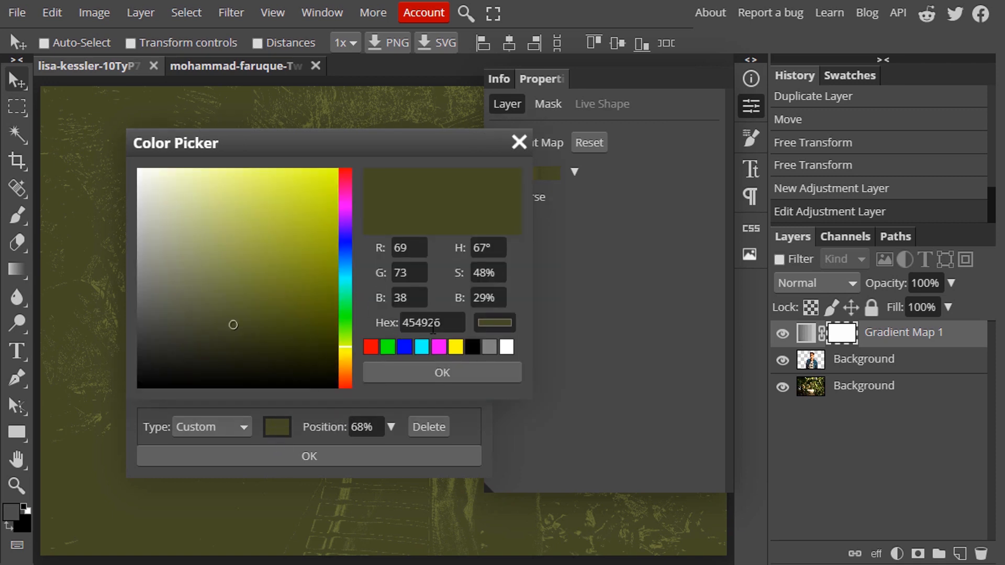
left_click(433, 328)
key("ctrl+v")
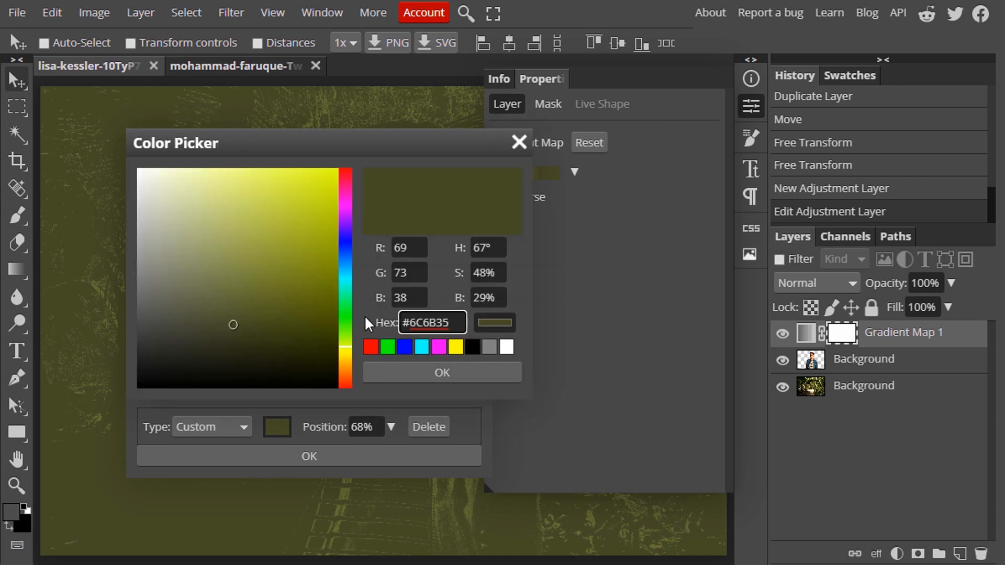
key("Return")
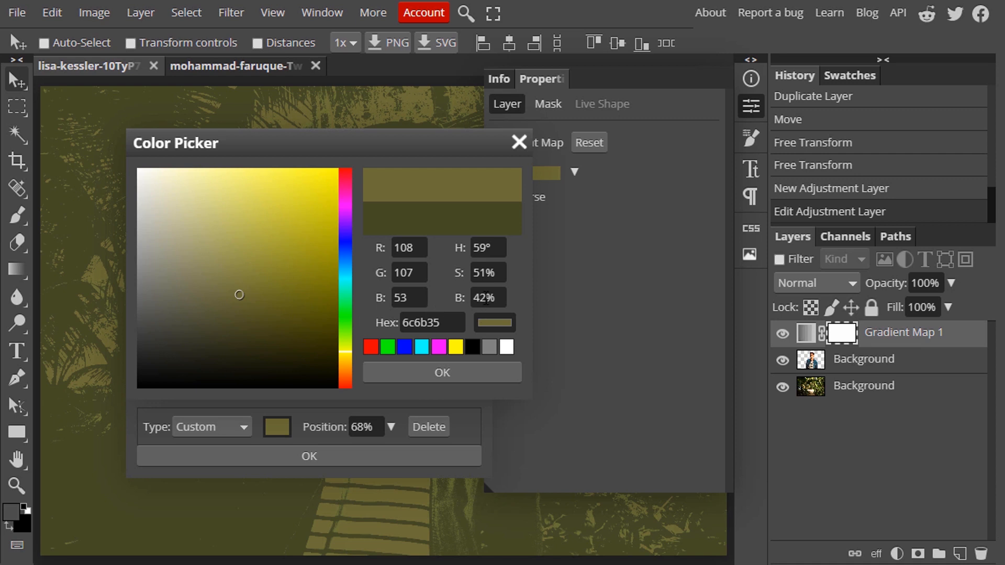
- Match the #6C6B35 stop's position to its brightness value by setting it to 42%
left_click(486, 298)
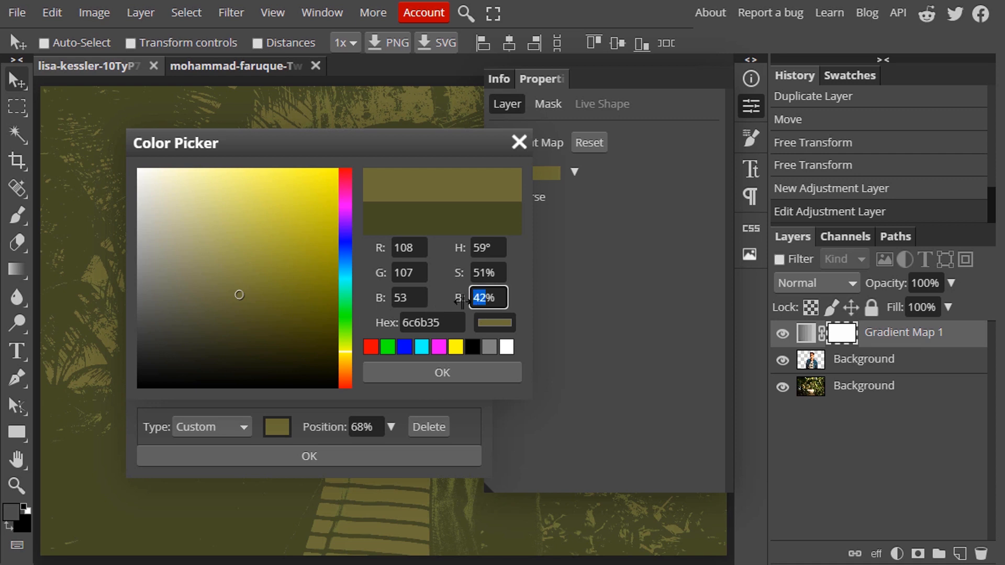
left_click(433, 372)
left_click(362, 427)
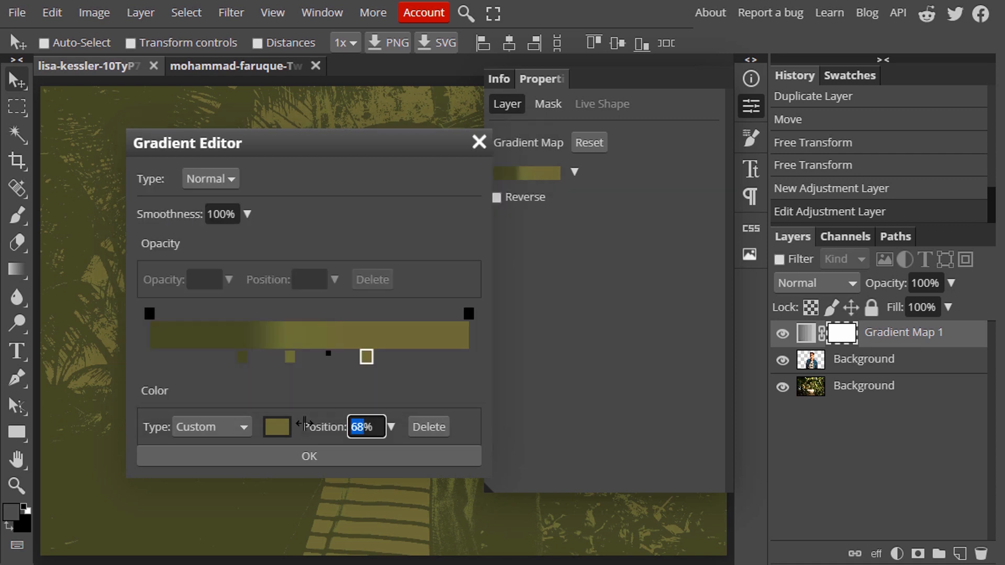
type("42")
key("Return")
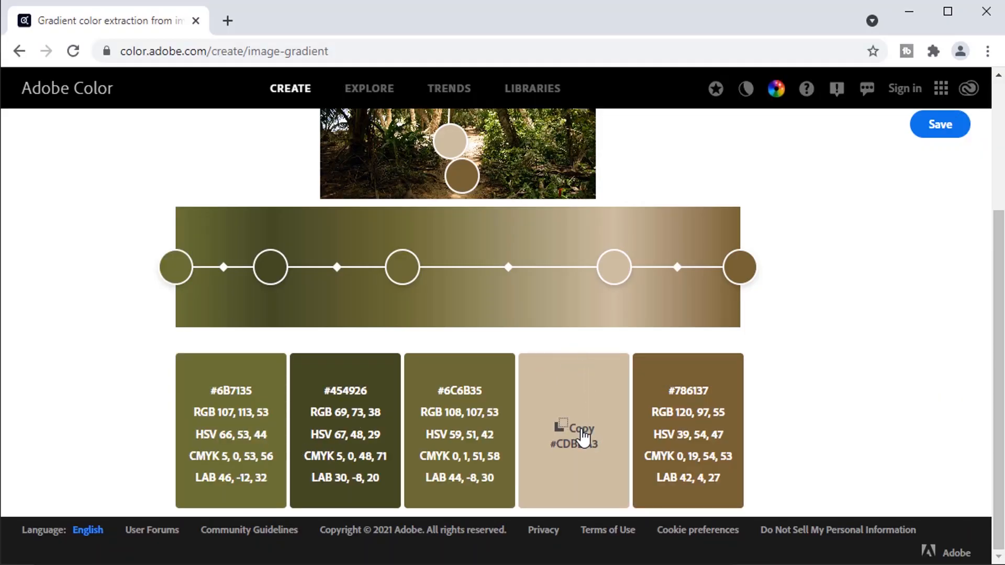
- Copy #CDBDA3 from Adobe Color and apply it to another new colour stop in the Photopea gradient
left_click(583, 435)
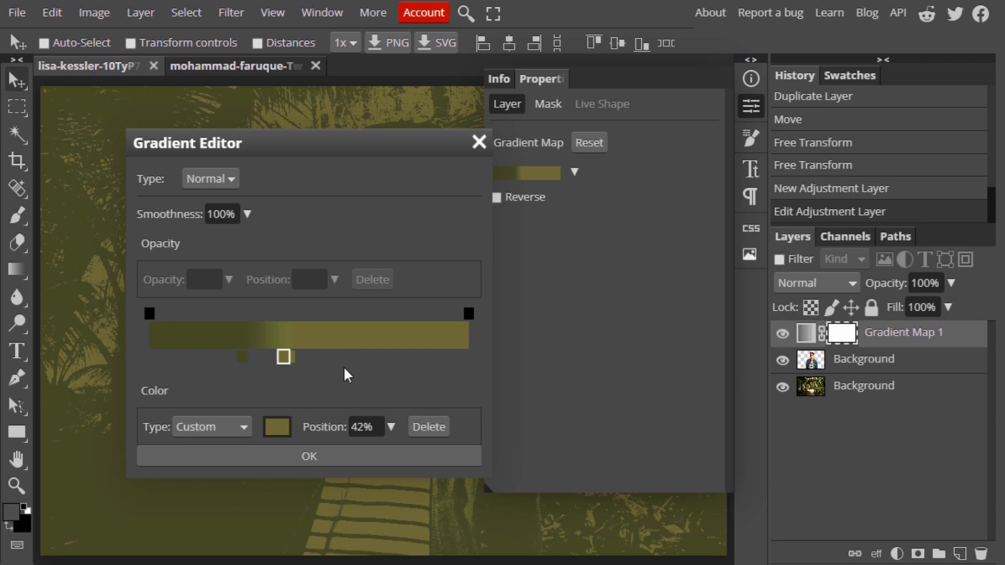
left_click(378, 357)
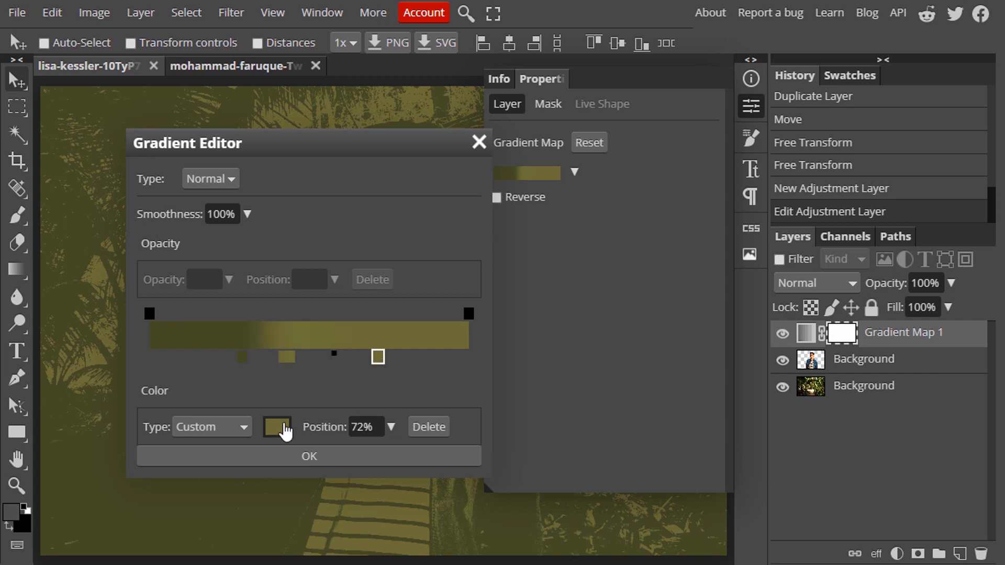
left_click(279, 428)
double_click(457, 322)
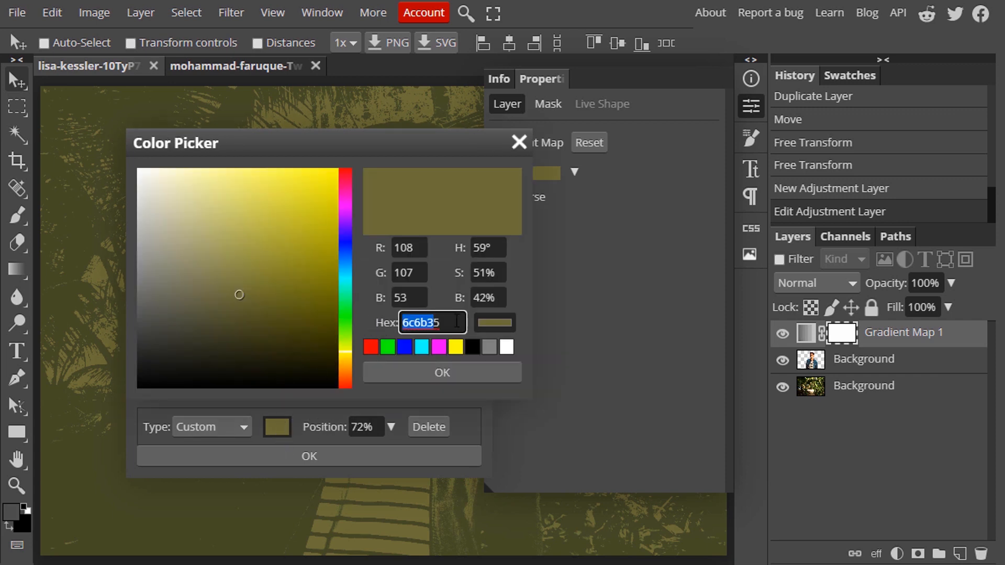
key("ctrl+v")
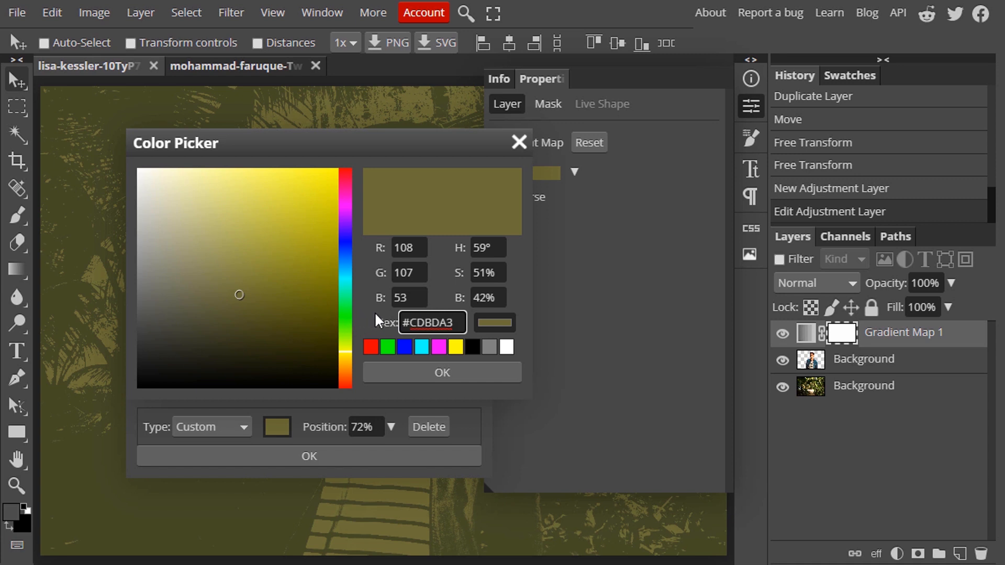
key("Return")
- Use the beige colour's brightness value as its stop position, setting it to 80%
double_click(487, 297)
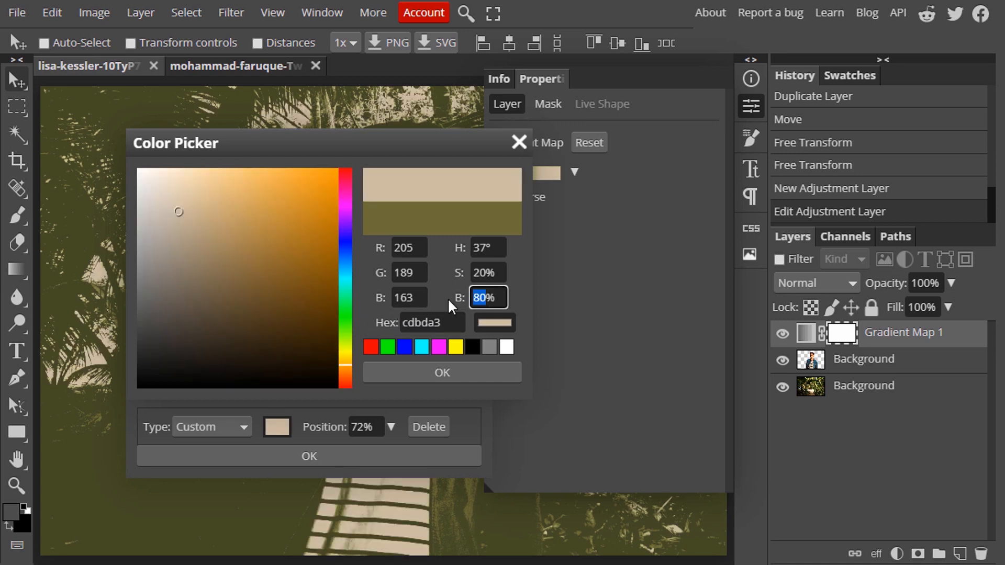
left_click(421, 374)
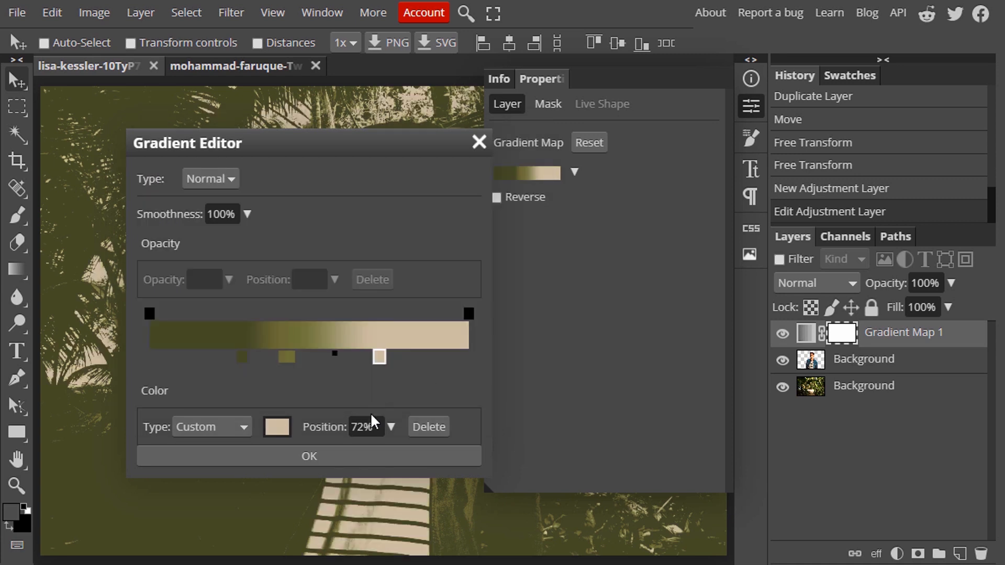
left_click(362, 425)
double_click(360, 425)
type("80")
key("Return")
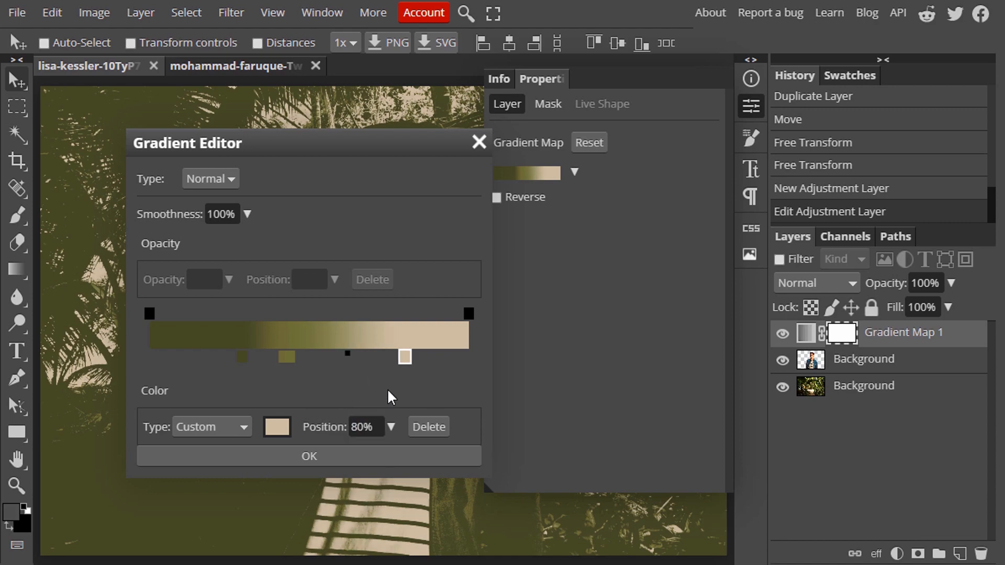
- Copy #786137 from Adobe Color and apply it to a new stop between the olive and beige ones in Photopea
key("alt+Tab")
left_click(679, 428)
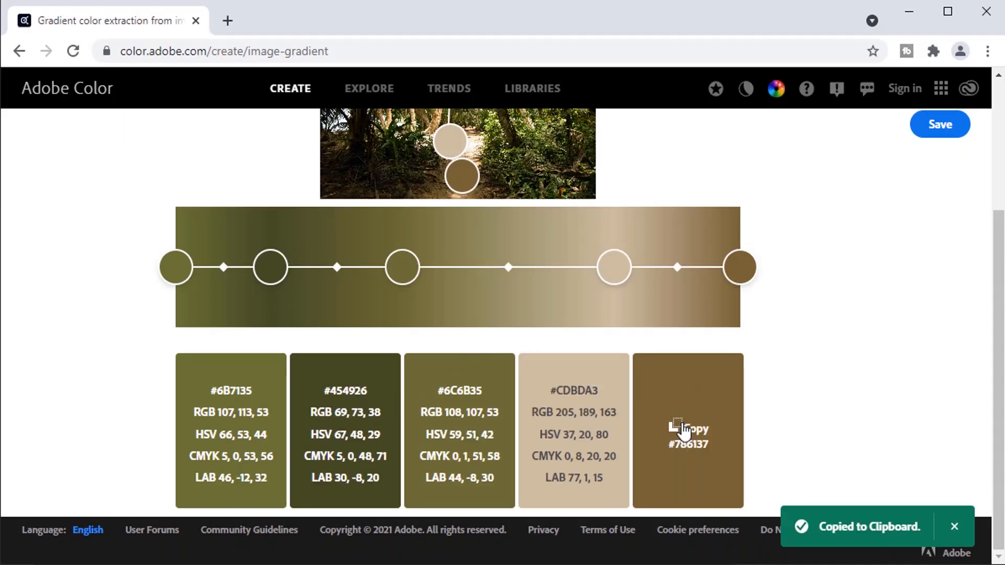
key("alt+Tab")
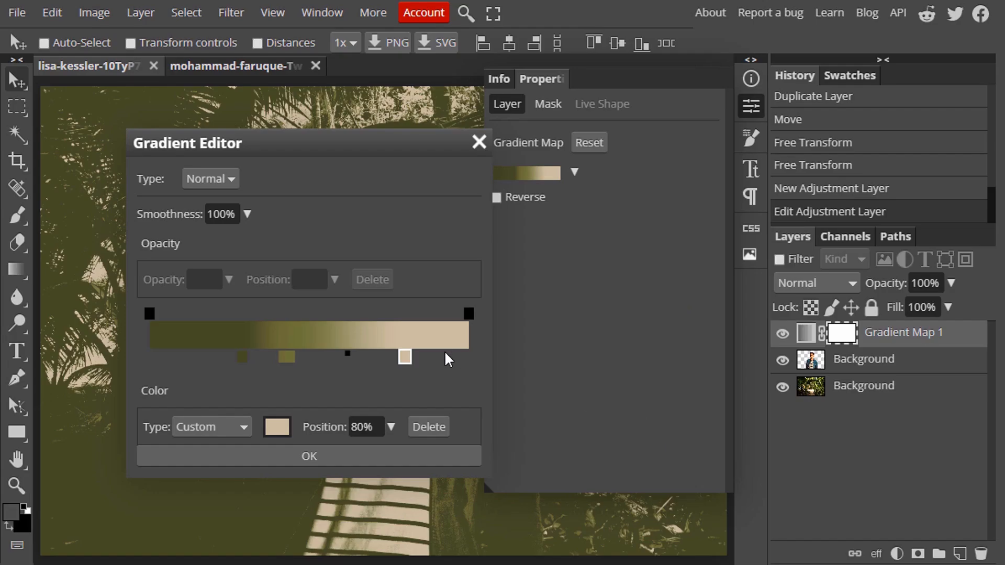
left_click(360, 357)
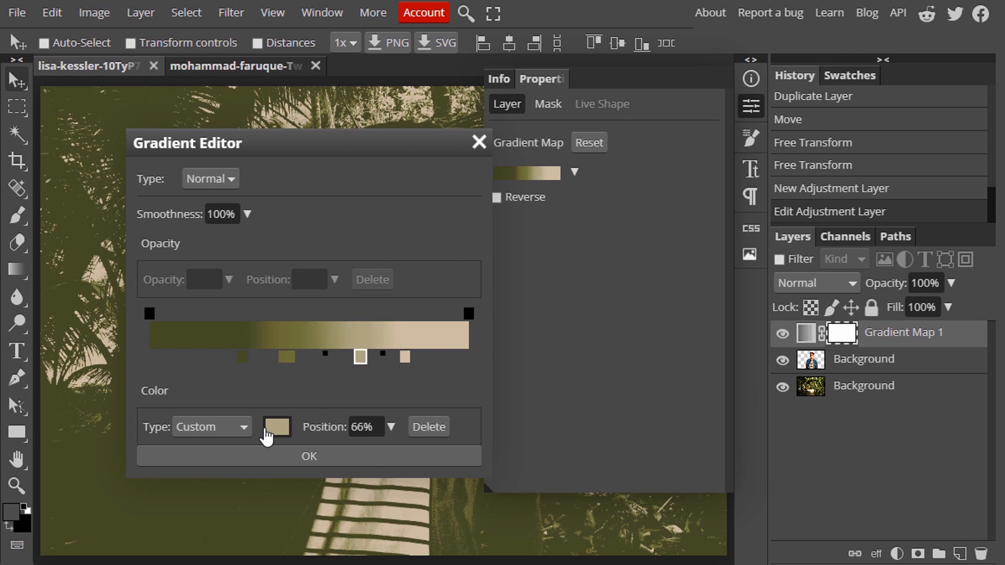
left_click(269, 433)
double_click(434, 324)
key("ctrl+v")
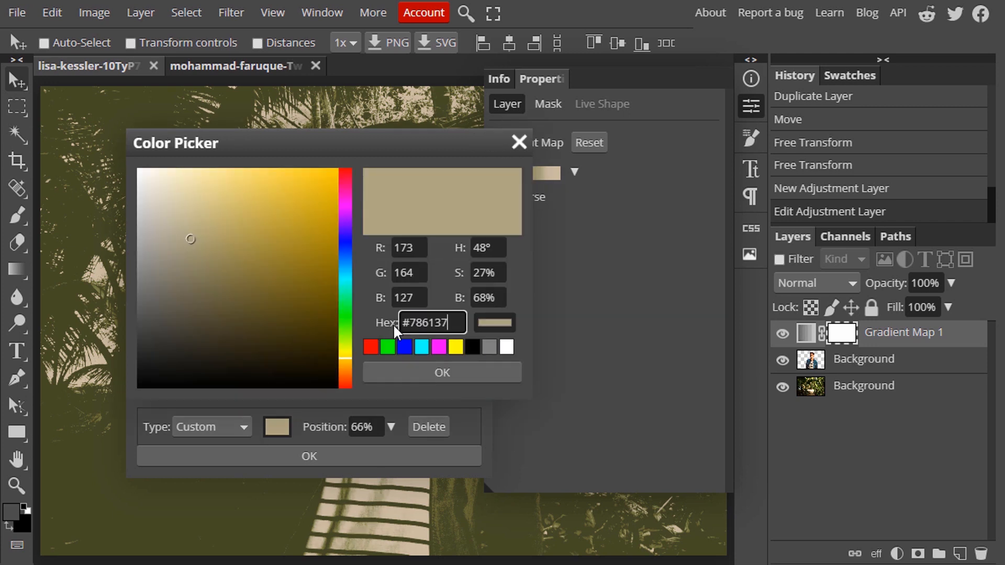
key("Return")
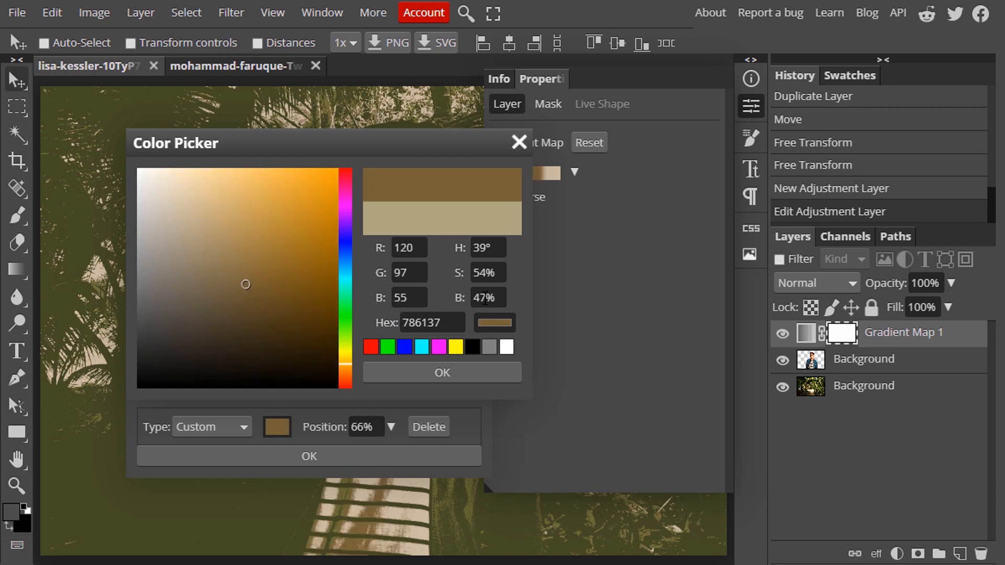
- Set the brown stop's position to its brightness value of 47% and accept the finished gradient
key("shift+Tab")
left_click(440, 373)
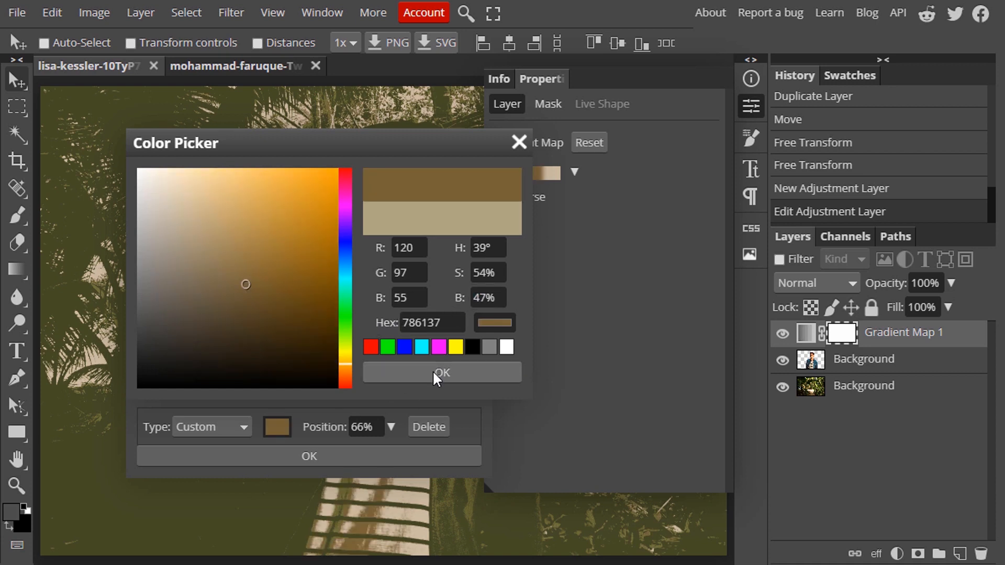
left_click(322, 426)
type("47")
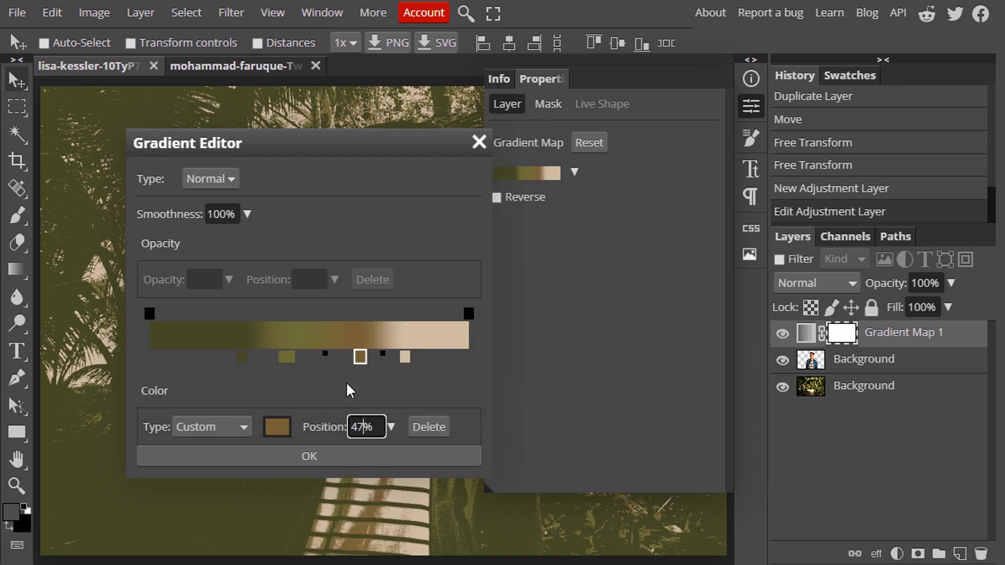
key("Return")
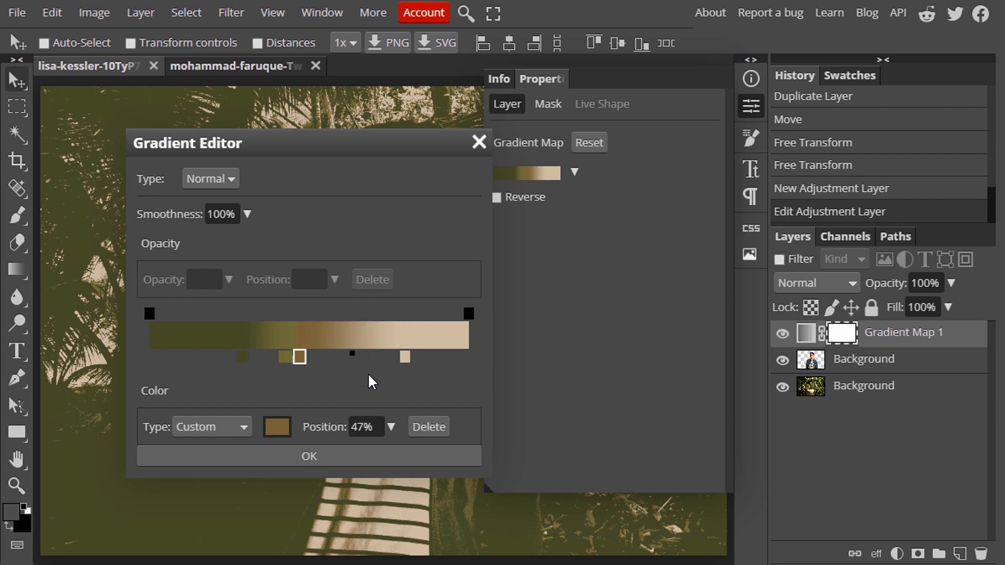
left_click(316, 456)
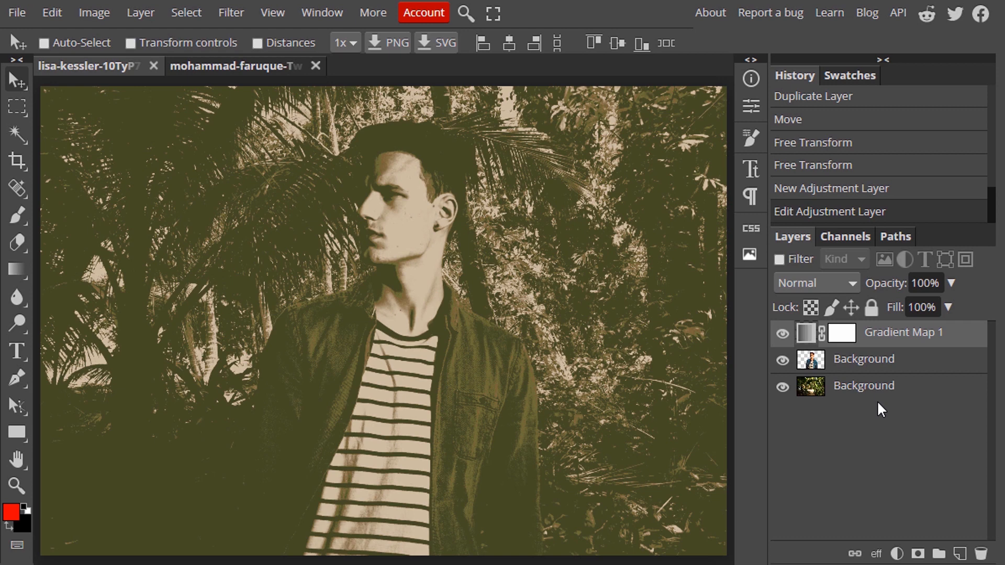
- Clip the Gradient Map layer to the man's layer and set its blend mode to Overlay
right_click(879, 343)
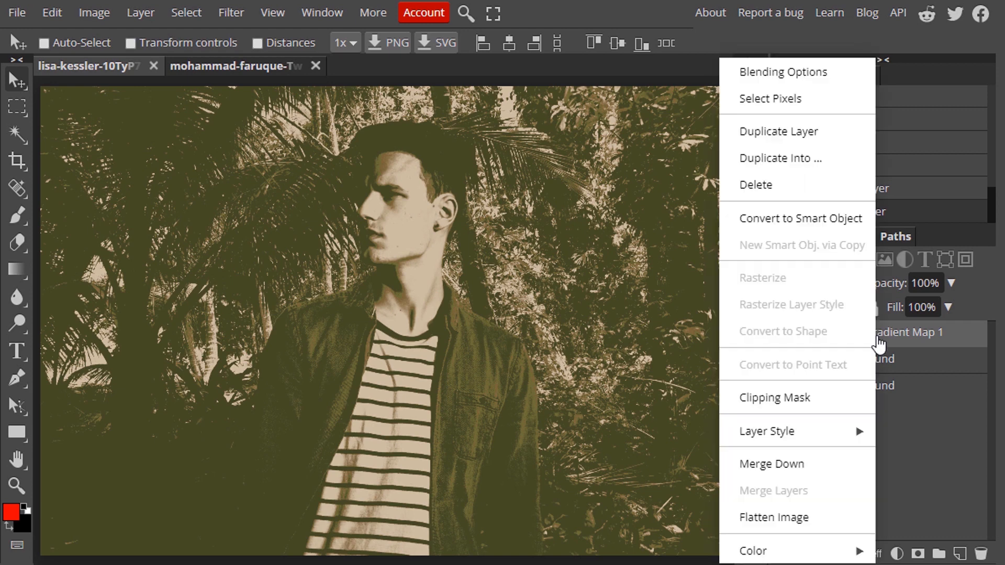
left_click(795, 397)
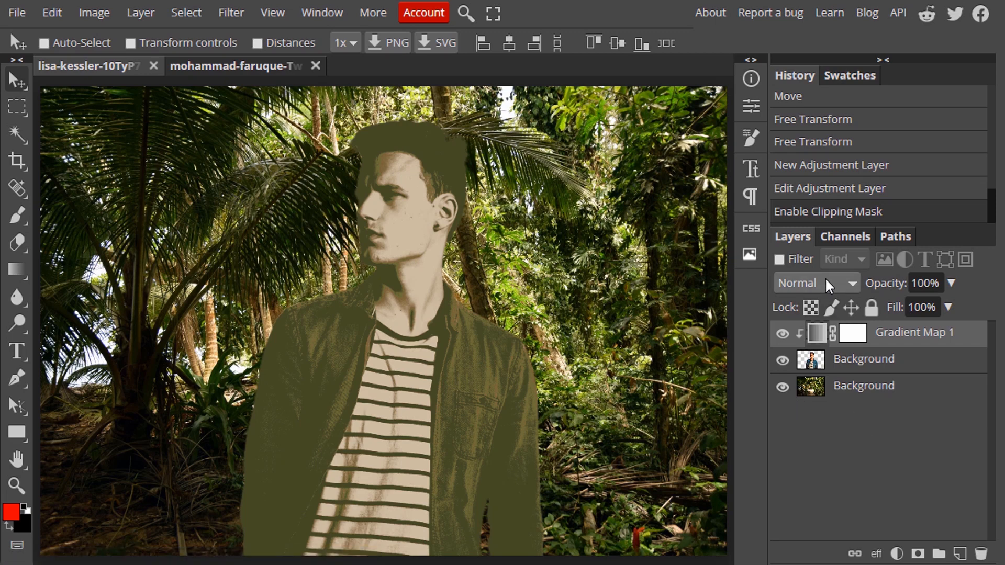
scroll(809, 178, "down", 1)
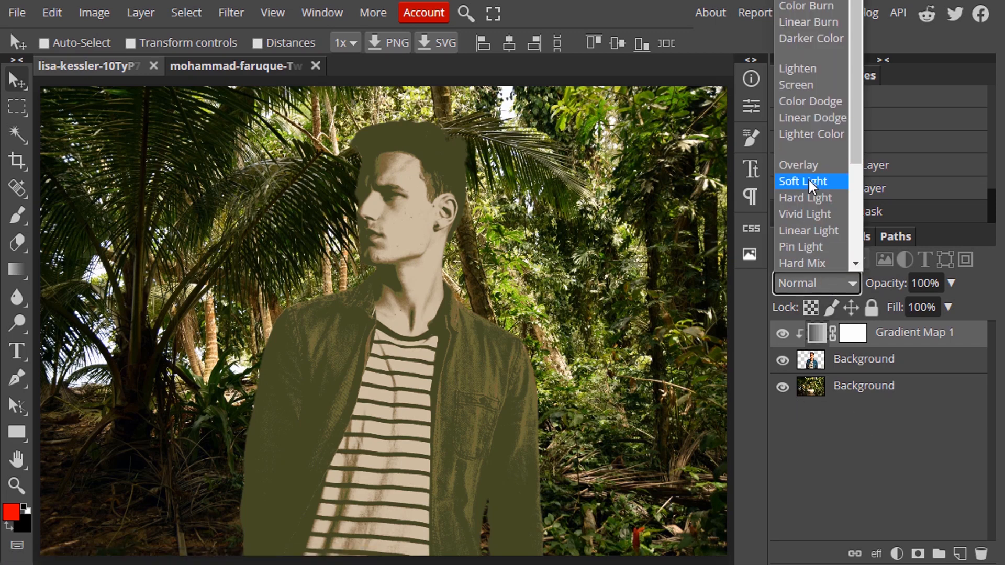
left_click(811, 165)
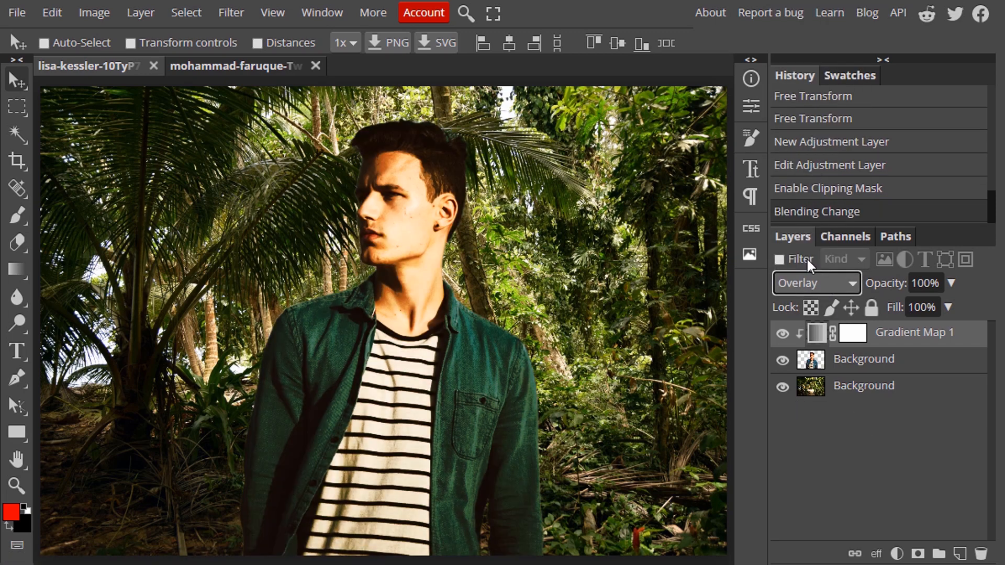
- Try Soft Light as the Gradient Map layer's blend mode and switch back to Overlay
left_click(815, 277)
scroll(817, 246, "down", 1)
left_click(823, 184)
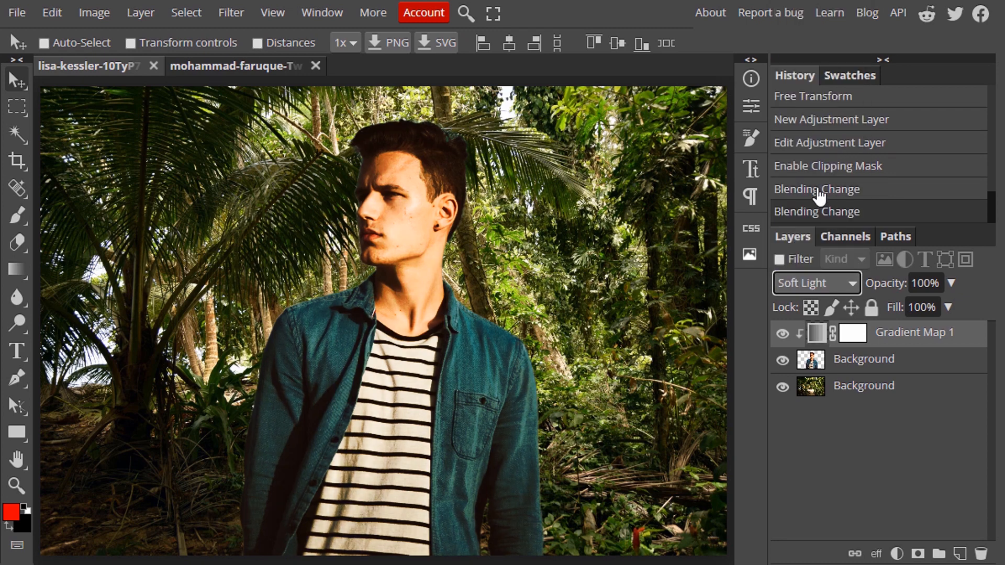
left_click(816, 282)
left_click(818, 243)
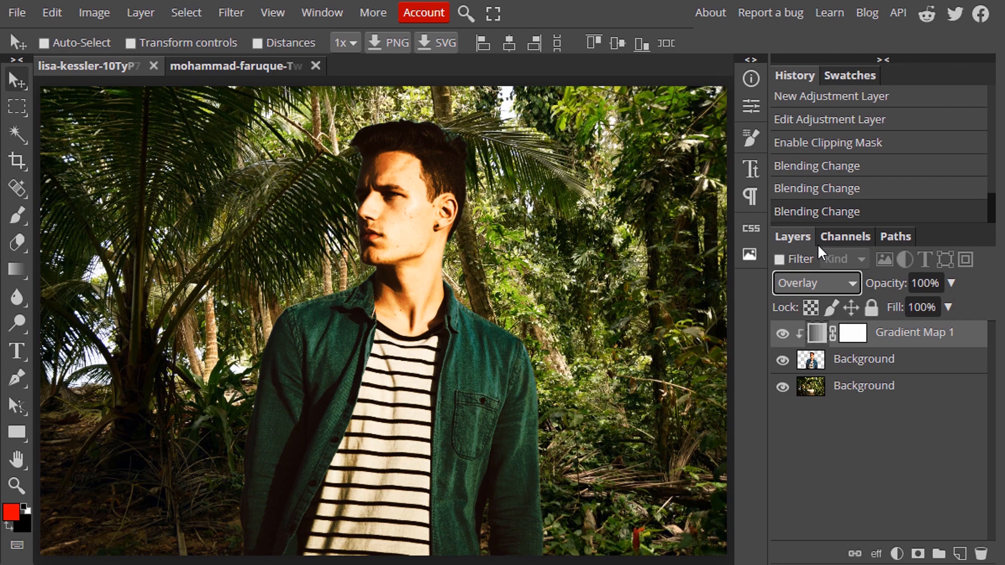
- Keep the Gradient Map layer on Overlay, lower its opacity to 76% and compare the man with and without it
left_click(817, 283)
left_click(816, 165)
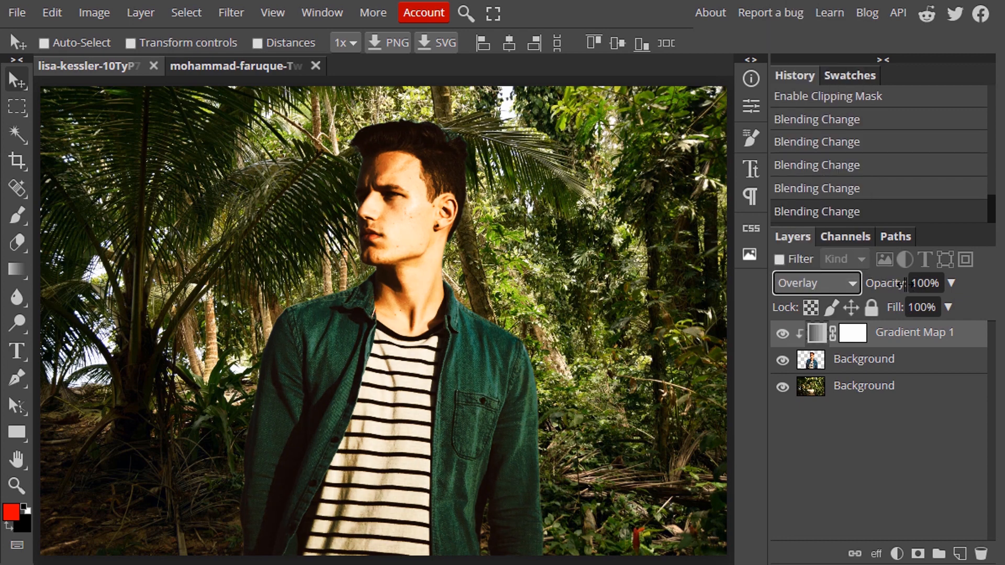
left_click(949, 283)
left_click(949, 308)
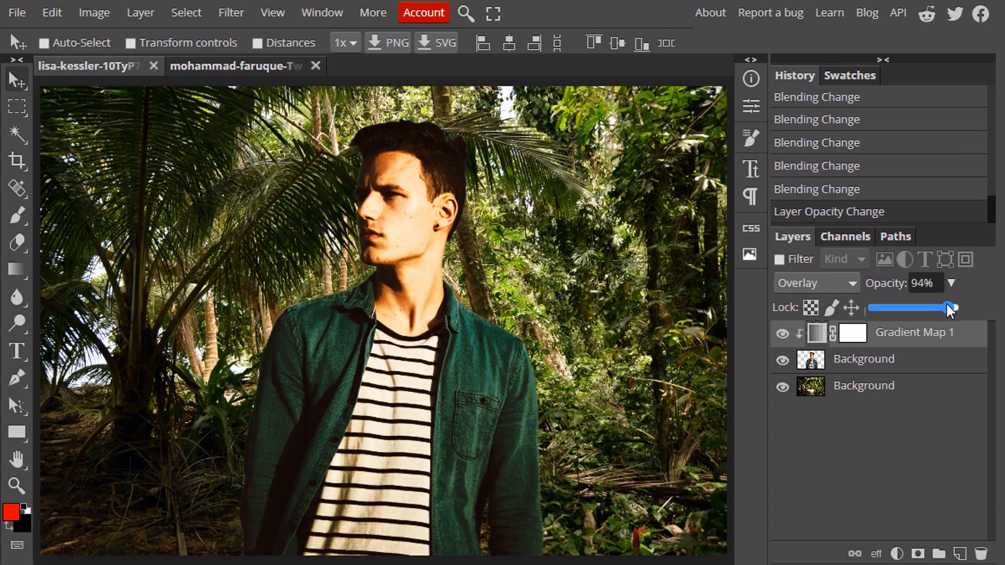
left_click_drag(944, 306, 947, 307)
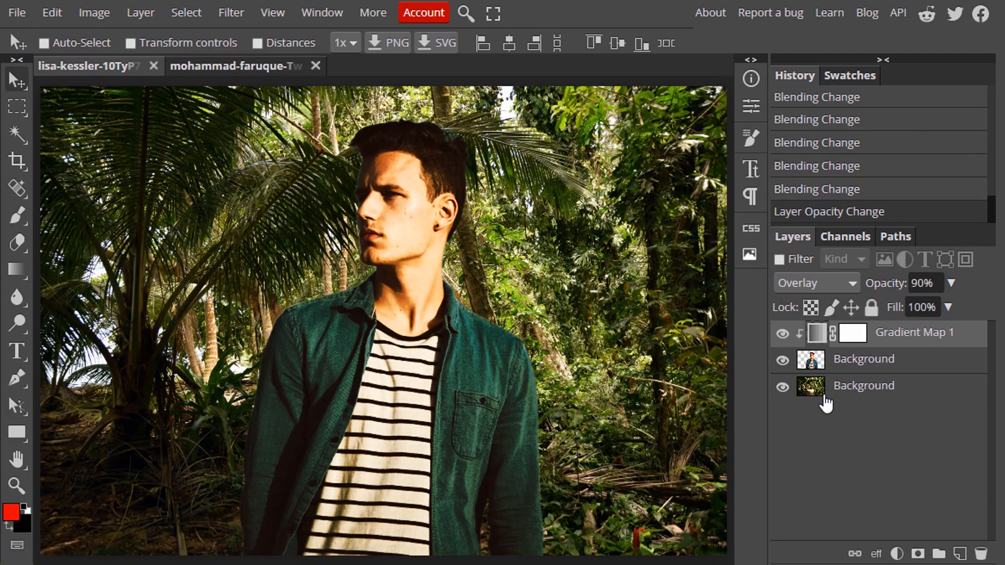
left_click(951, 283)
left_click(935, 308)
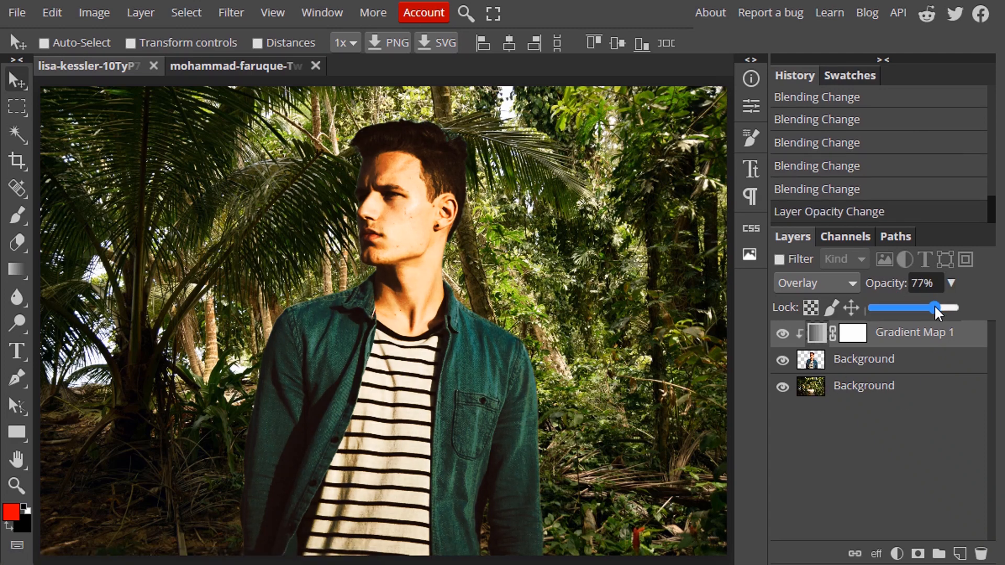
left_click(934, 308)
left_click(782, 333)
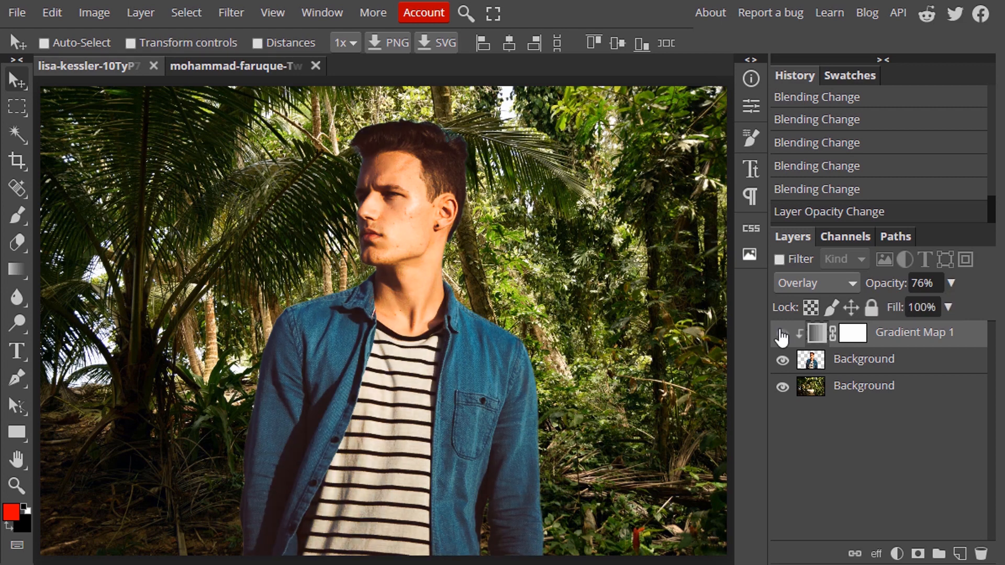
left_click(782, 335)
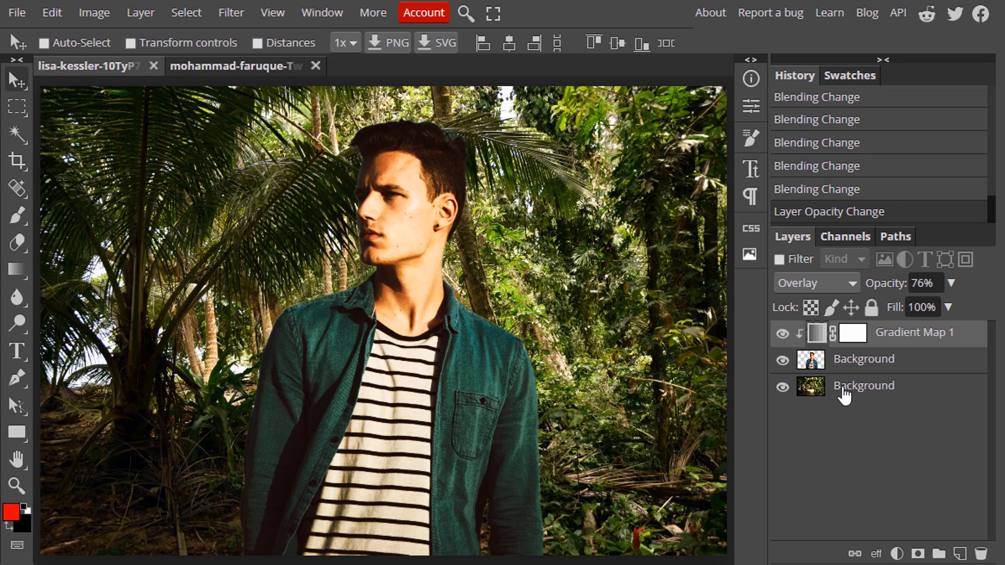
- Duplicate the jungle background layer and convert the copy to a smart object
left_click(845, 394)
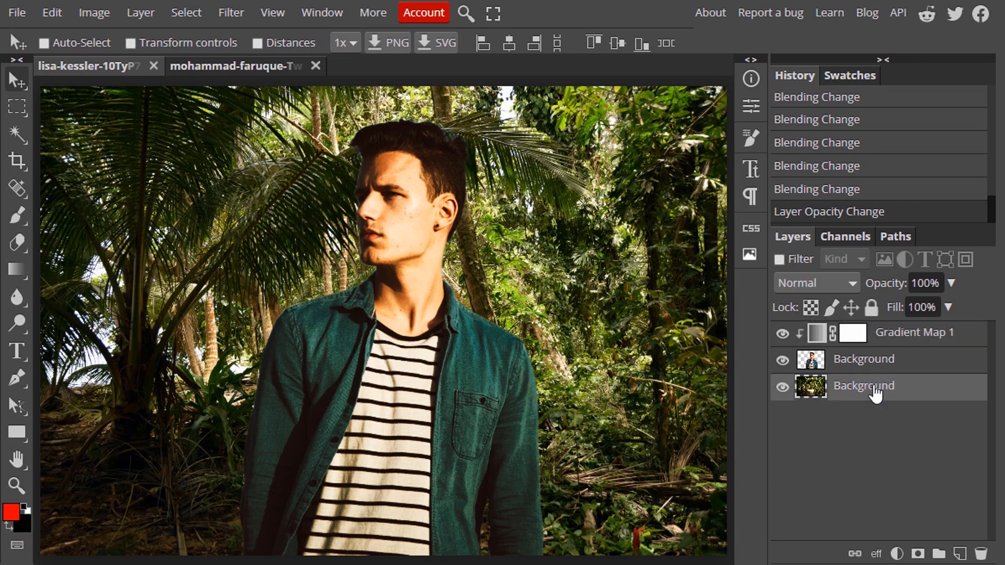
key("ctrl+j")
right_click(861, 398)
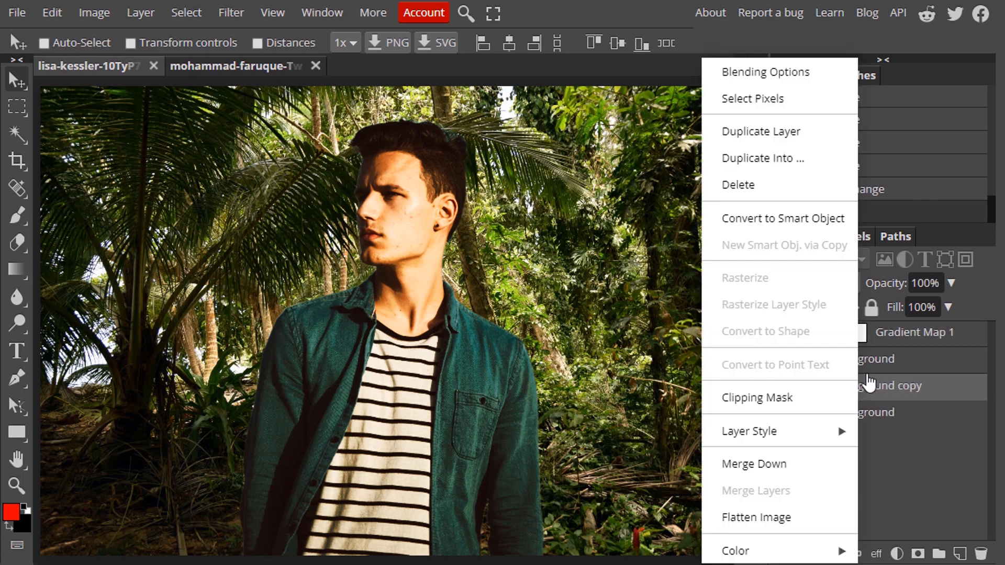
left_click(799, 220)
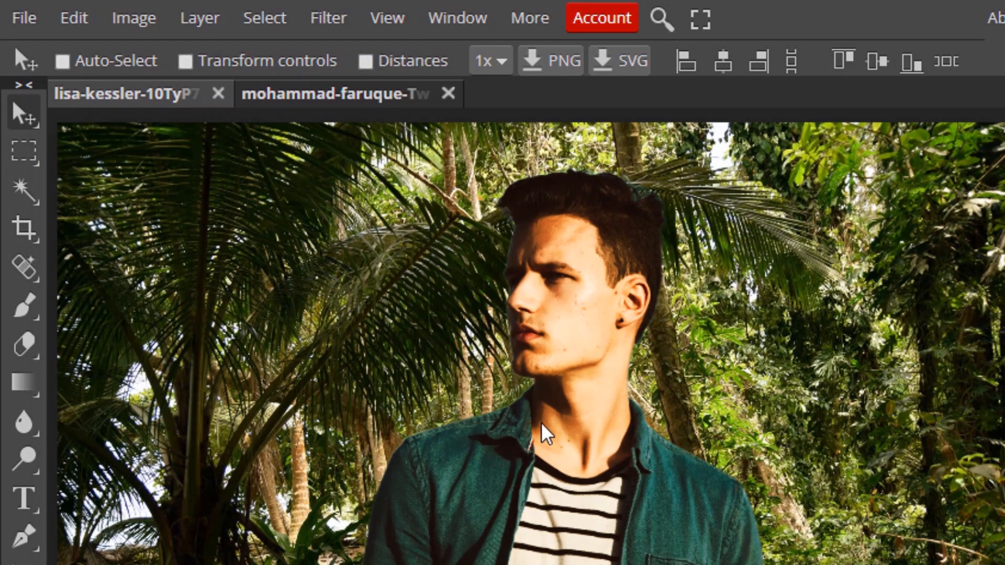
- Apply a Gaussian Blur with a 5.3 px radius to the background copy
left_click(342, 21)
mouse_move(433, 262)
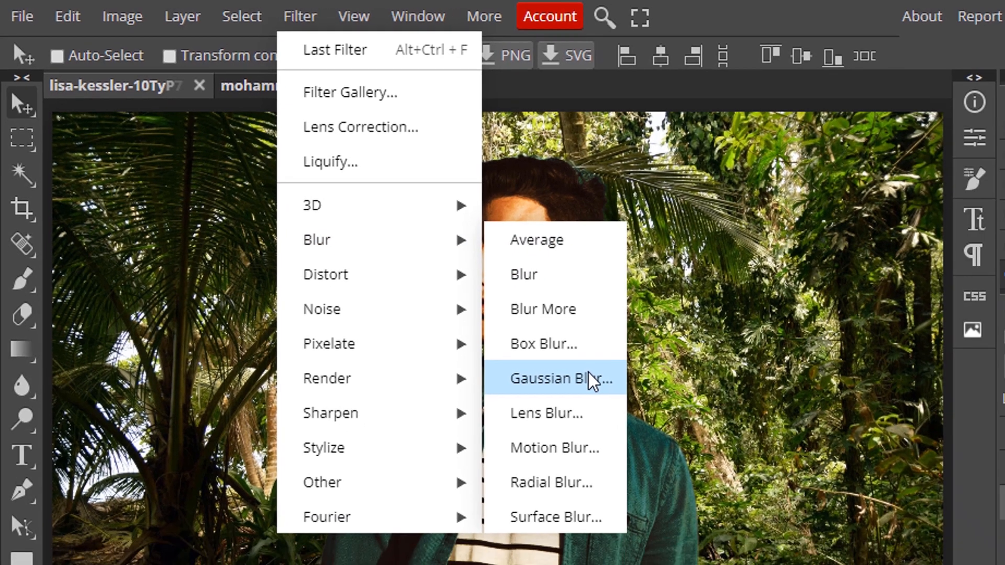
left_click(647, 409)
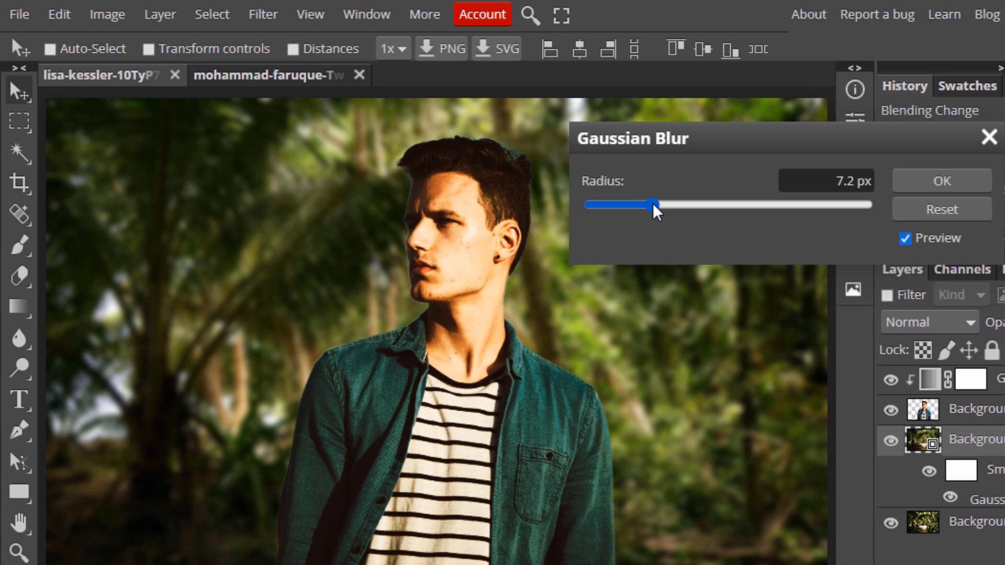
mouse_move(653, 205)
left_mouse_down()
mouse_move(637, 205)
mouse_move(647, 204)
left_mouse_up()
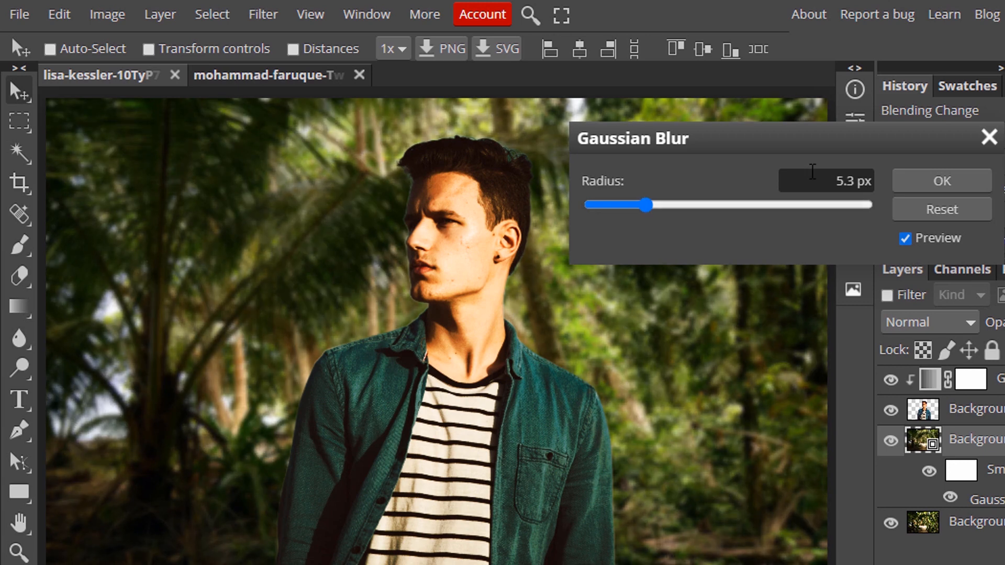
left_click(911, 183)
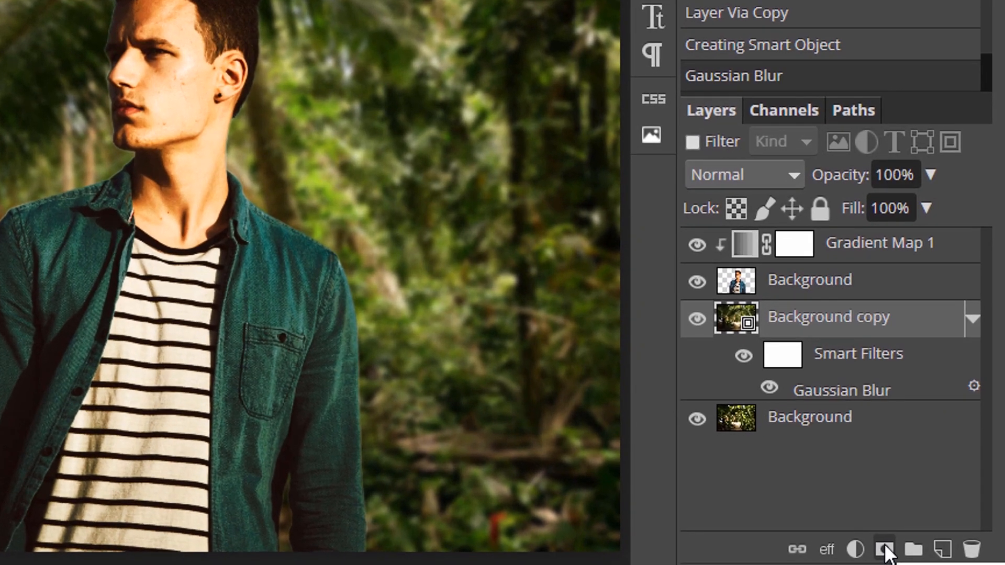
- Add a raster mask to the blurred background copy and set up the Gradient tool with default colours and Linear type
left_click(918, 554)
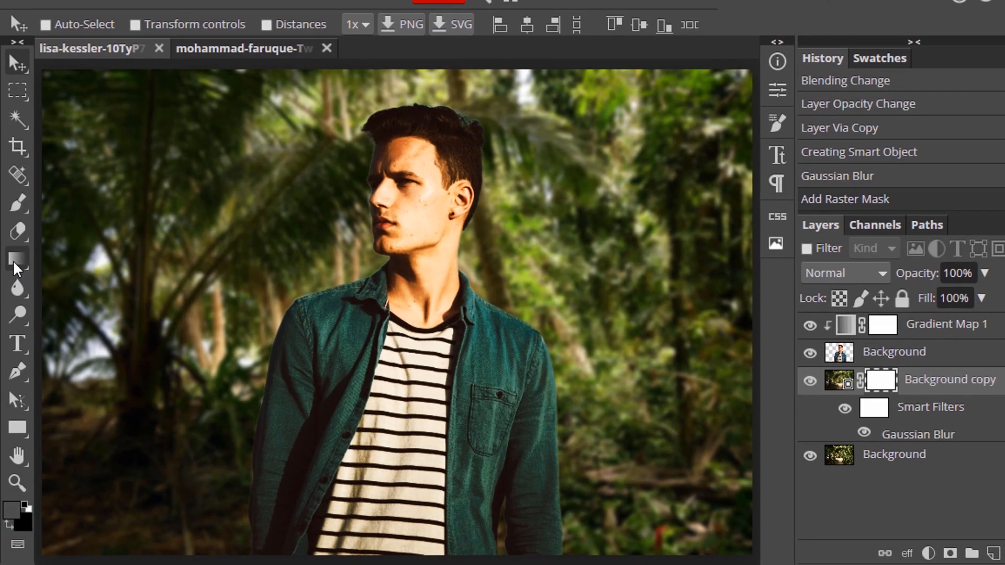
left_click(15, 272)
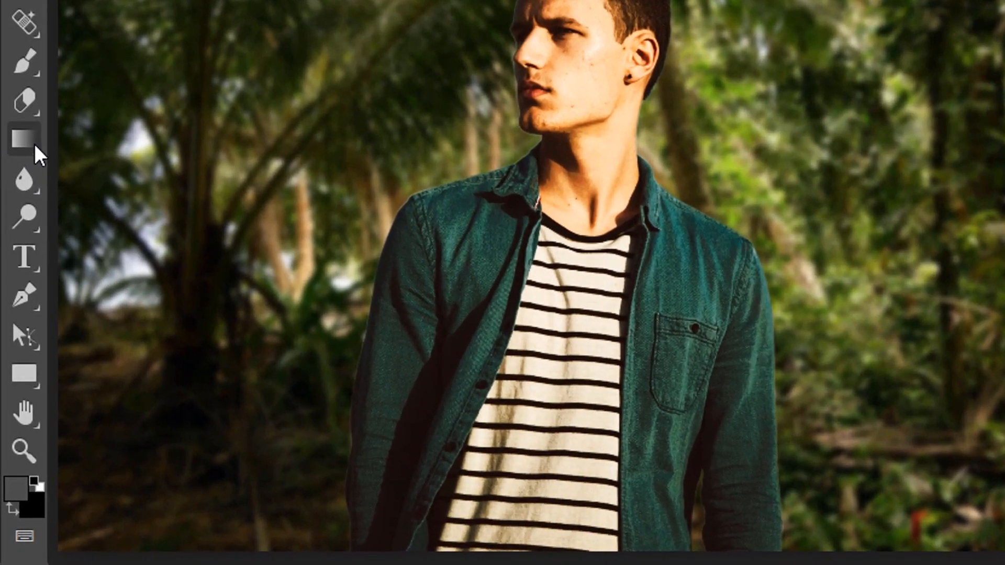
left_click(35, 483)
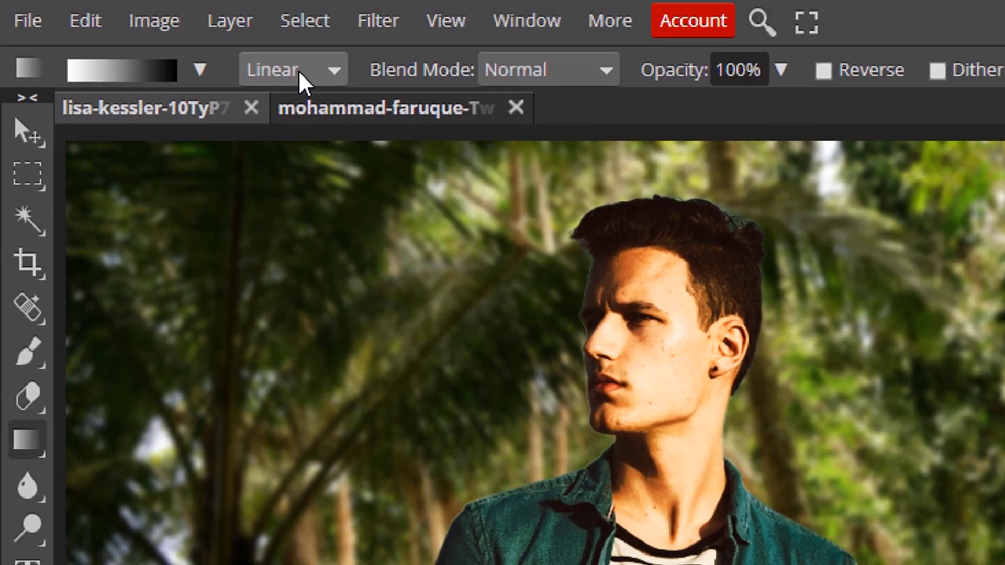
left_click(303, 78)
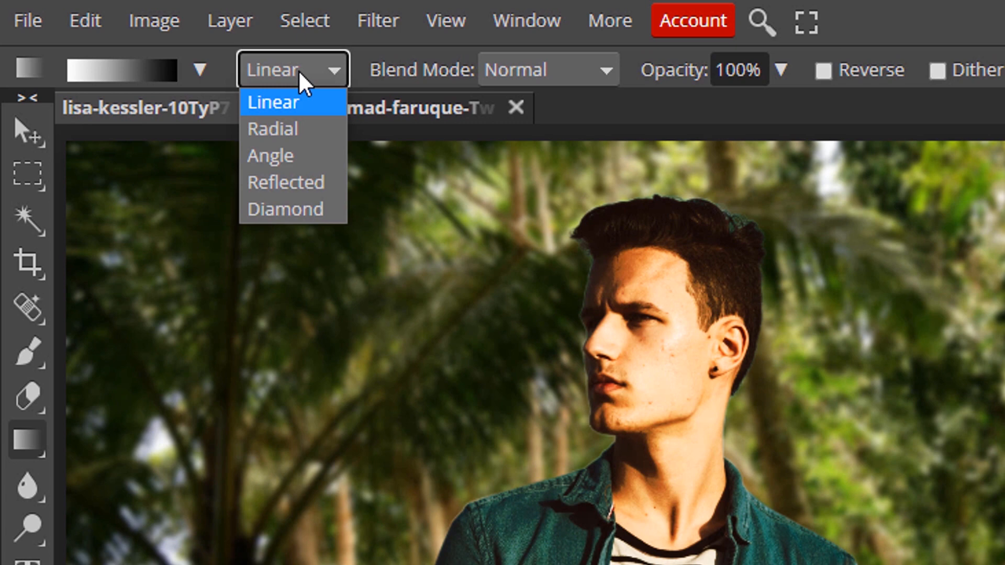
left_click(303, 79)
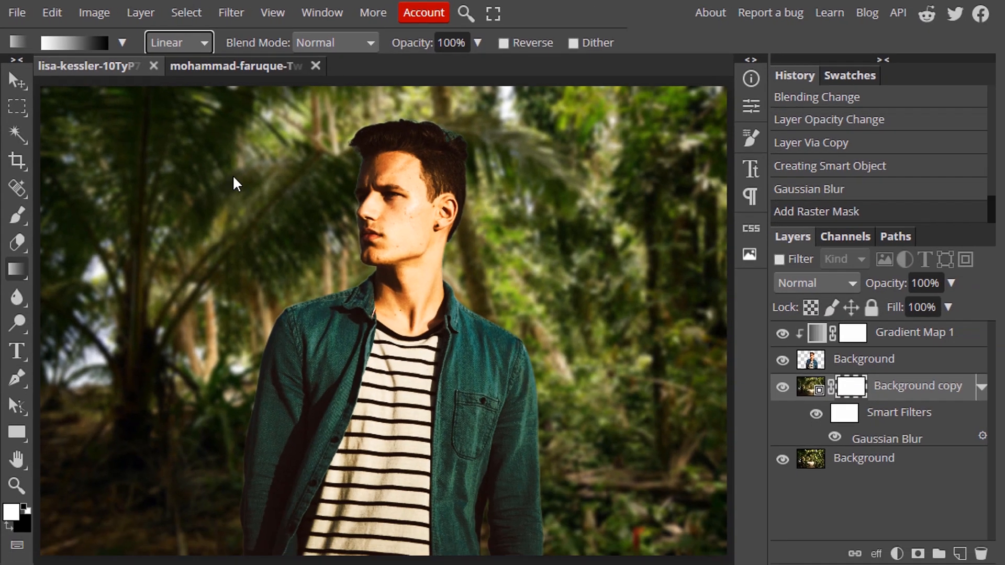
- Draw a reversed linear gradient on the mask from the image's lower edge up to the man's chest, comparing with and without it
left_click_drag(347, 562, 349, 326)
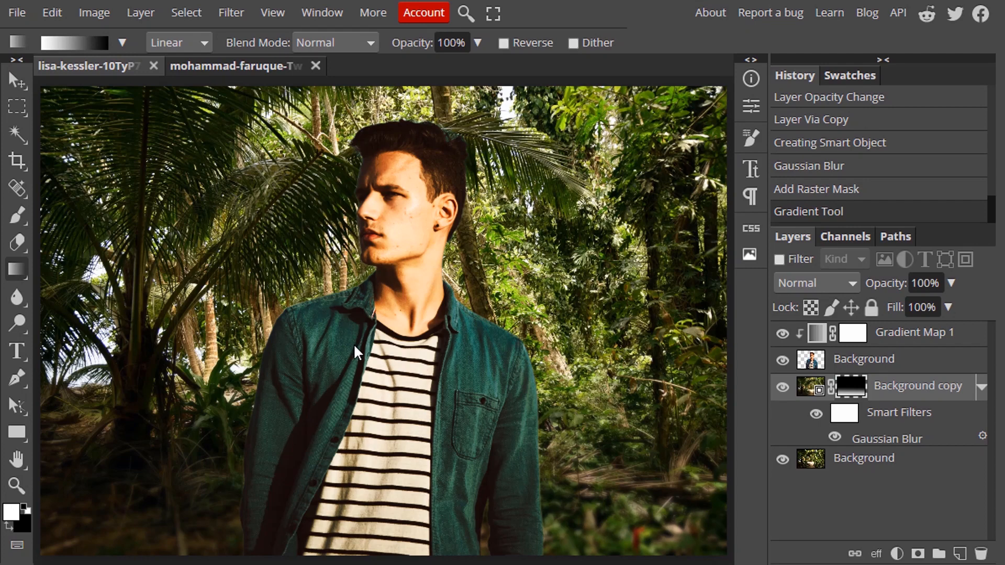
key("ctrl+z")
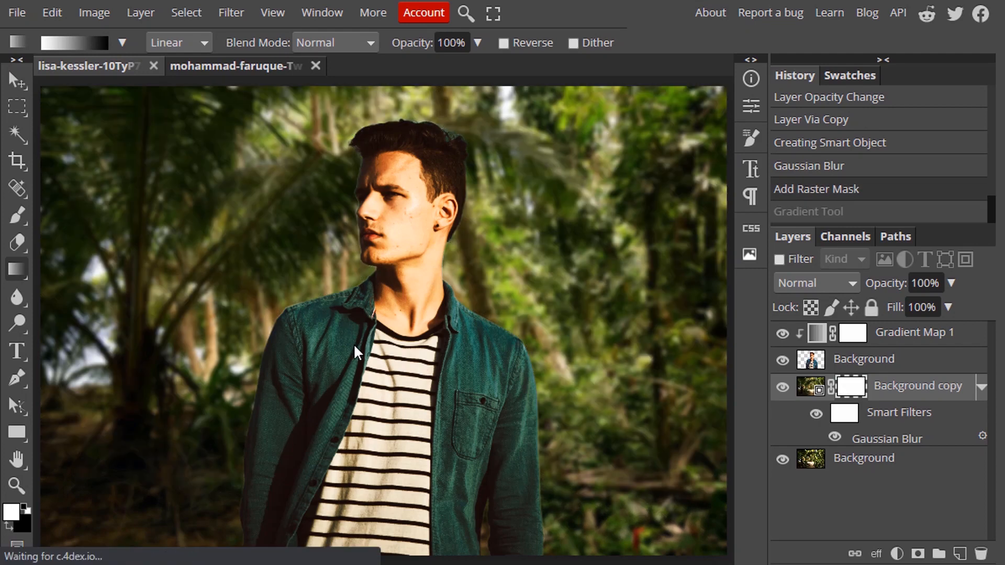
left_click(504, 43)
left_click_drag(344, 561, 348, 401)
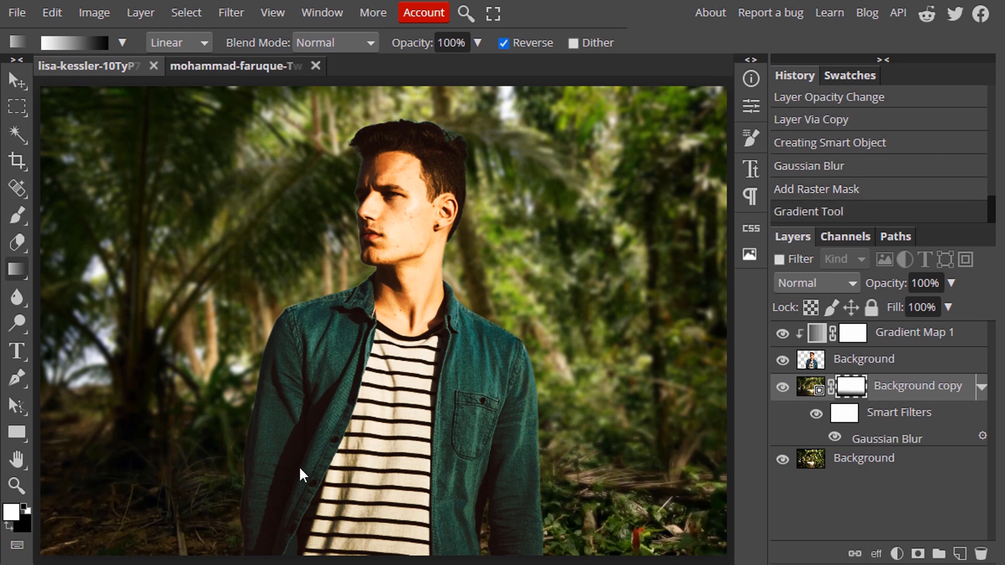
key("ctrl+z")
key("ctrl+shift+z")
key("ctrl+z")
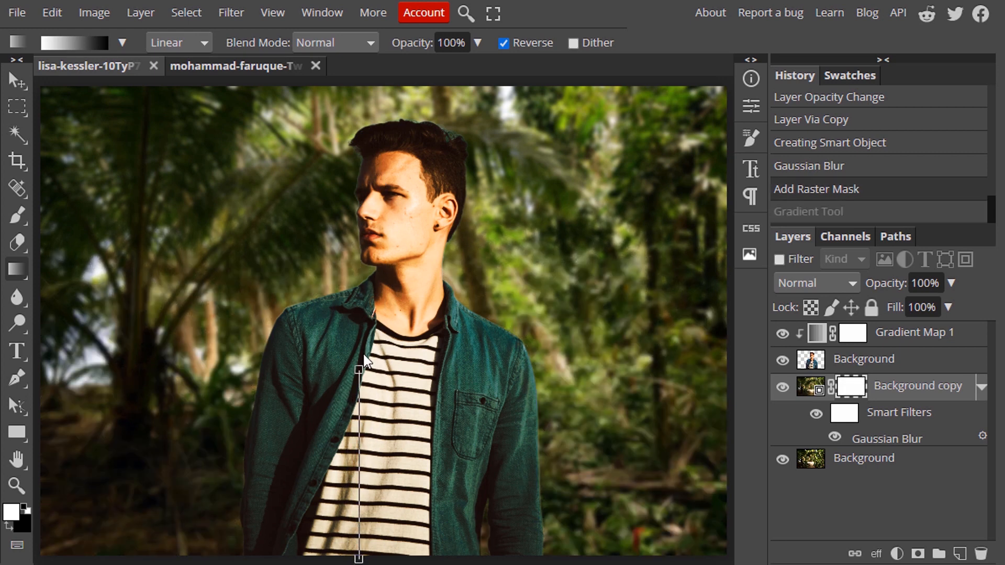
key("ctrl+shift+z")
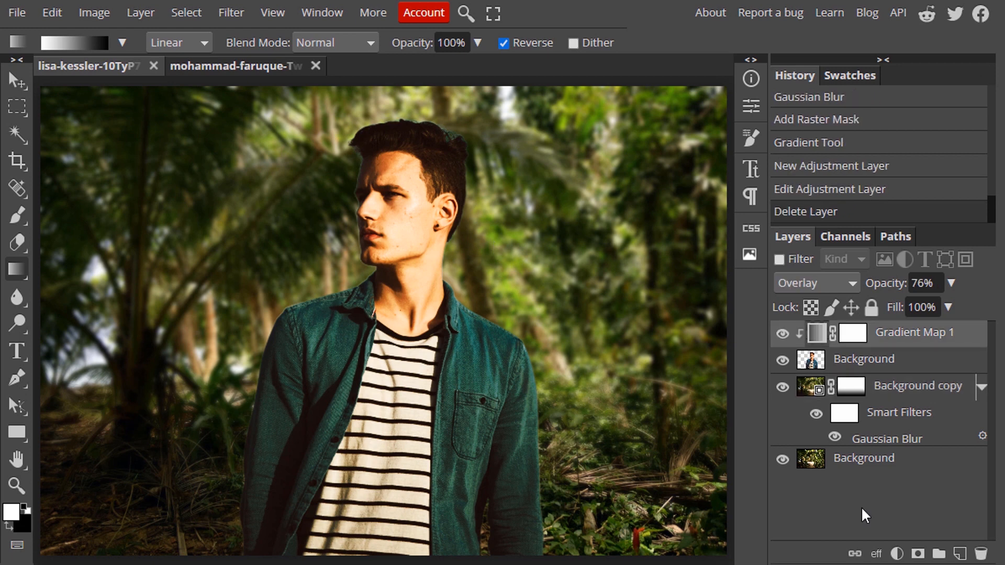
- Add a Color Lookup adjustment layer above all layers with a teal-and-orange LUT and set its opacity to 76%
left_click(897, 555)
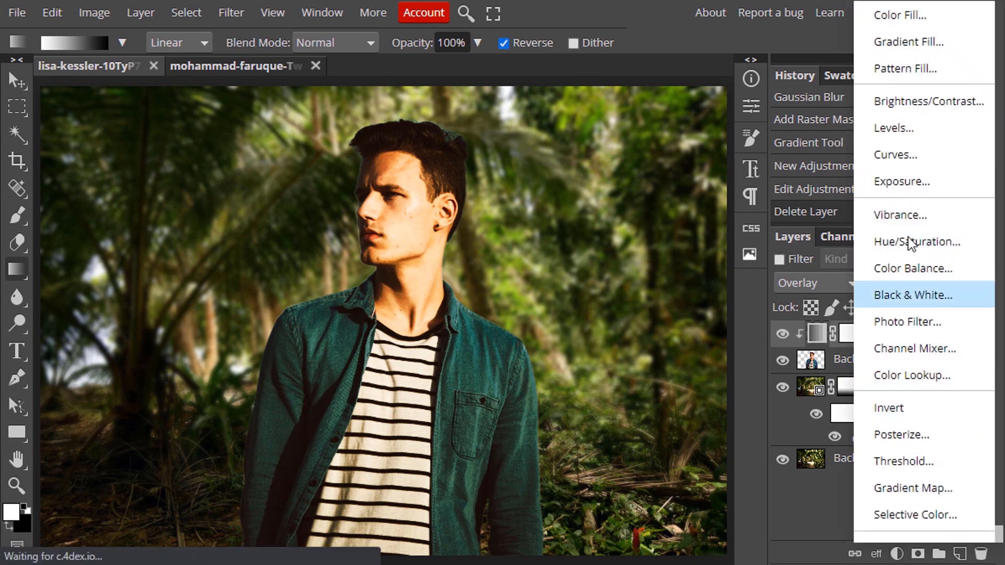
left_click(918, 379)
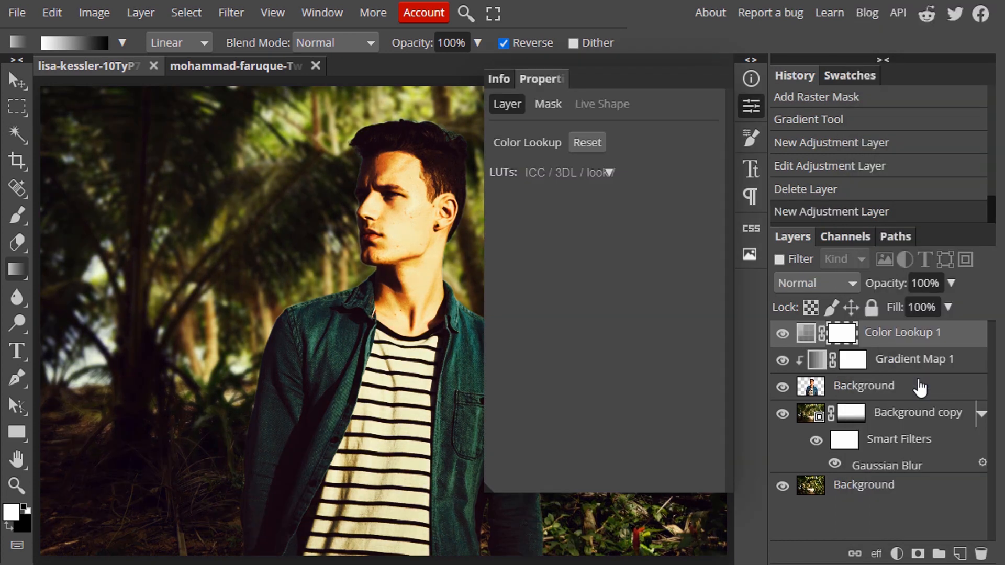
left_click(609, 171)
left_click(701, 199)
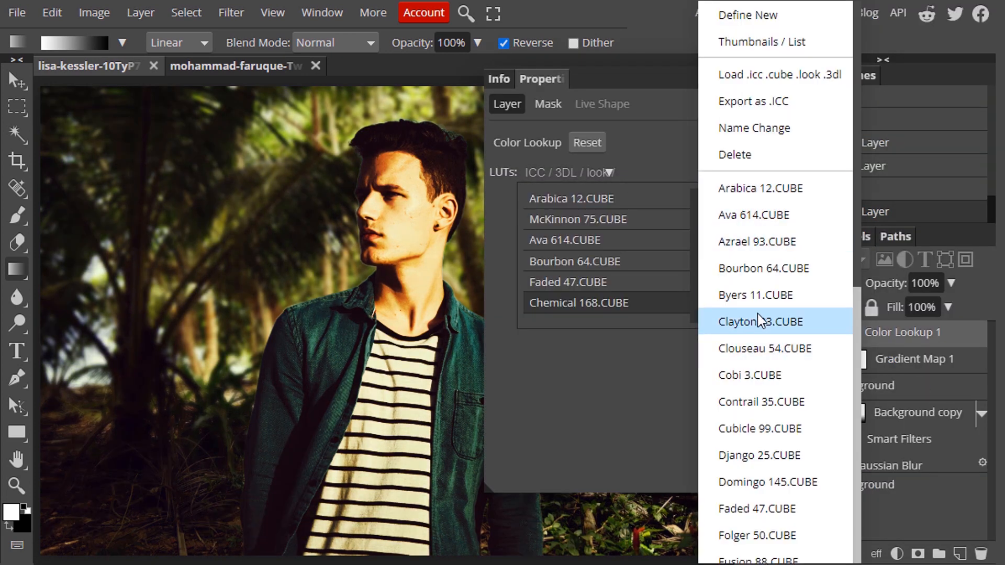
scroll(765, 314, "down", 10)
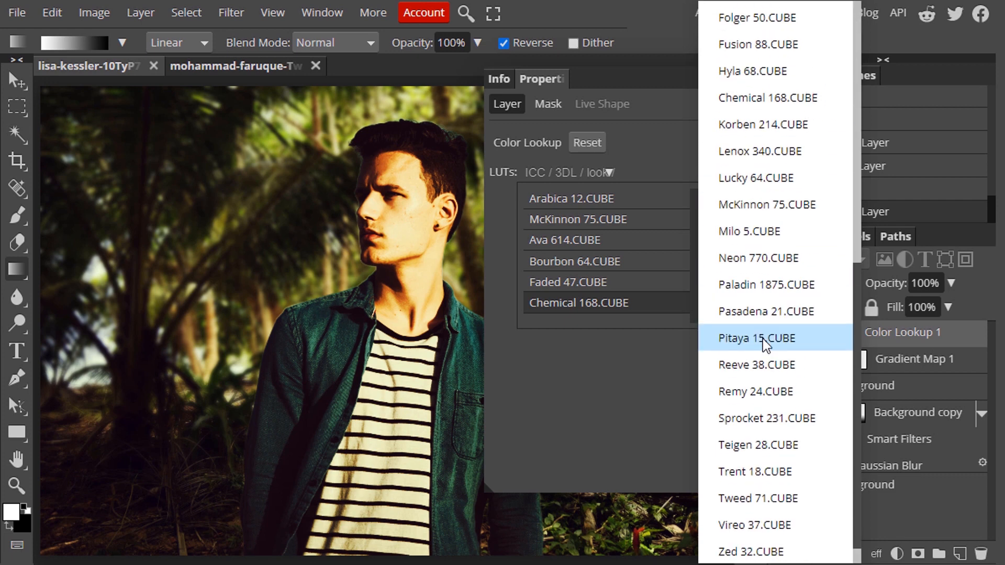
scroll(760, 346, "up", 12)
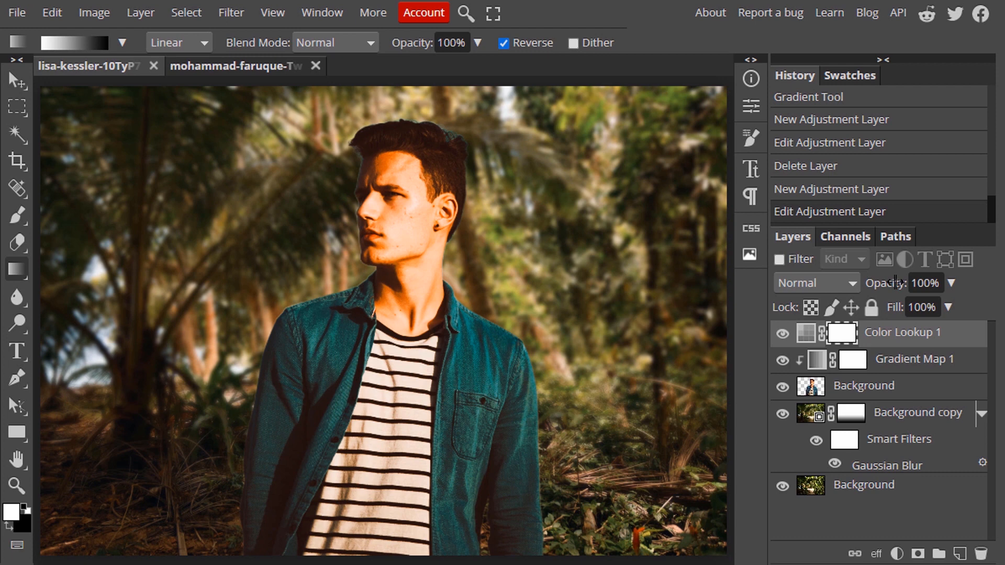
left_click_drag(893, 284, 871, 284)
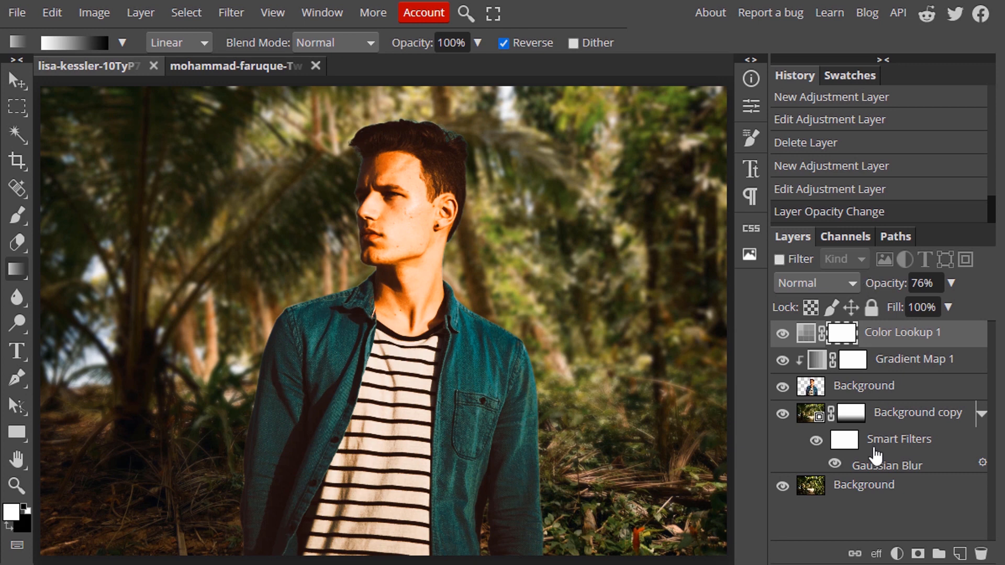
- Group all layers from the original background up to Color Lookup 1 into one folder
left_click(887, 487)
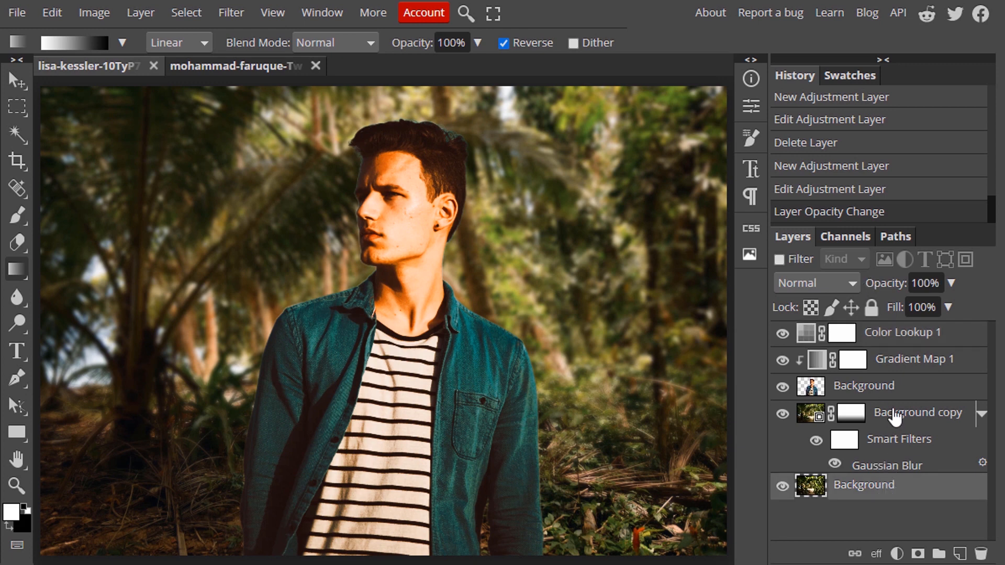
left_click(905, 341, "shift")
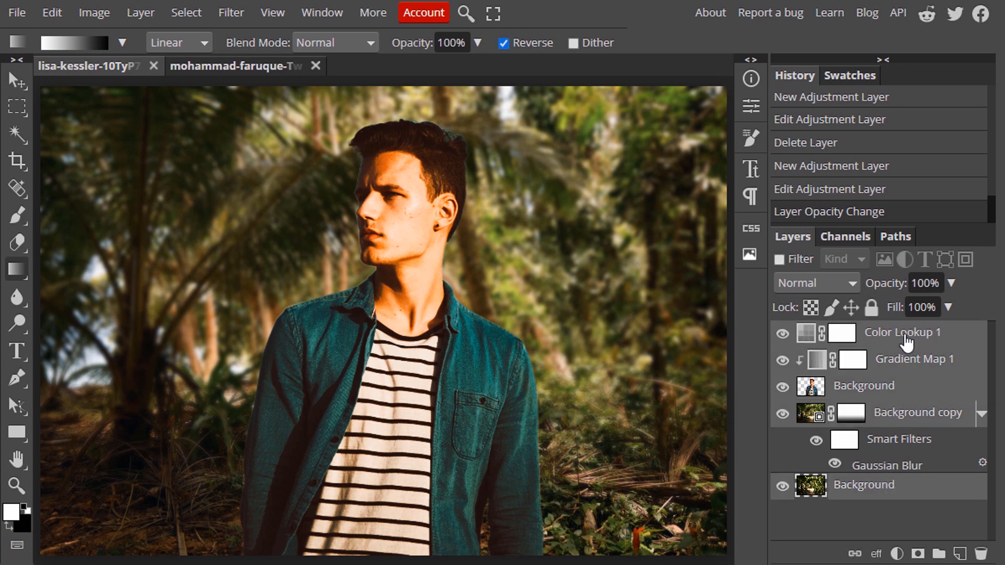
key("ctrl+g")
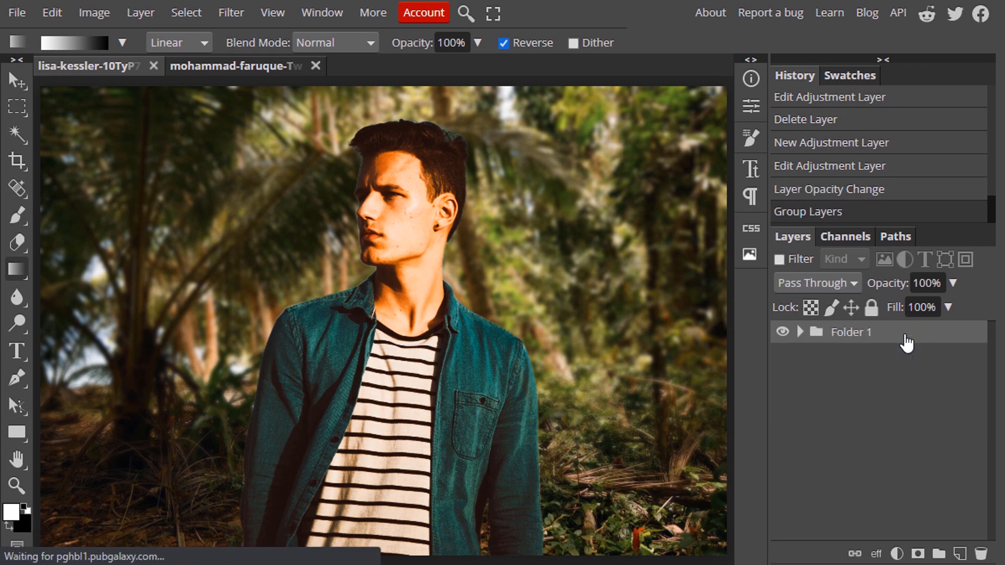